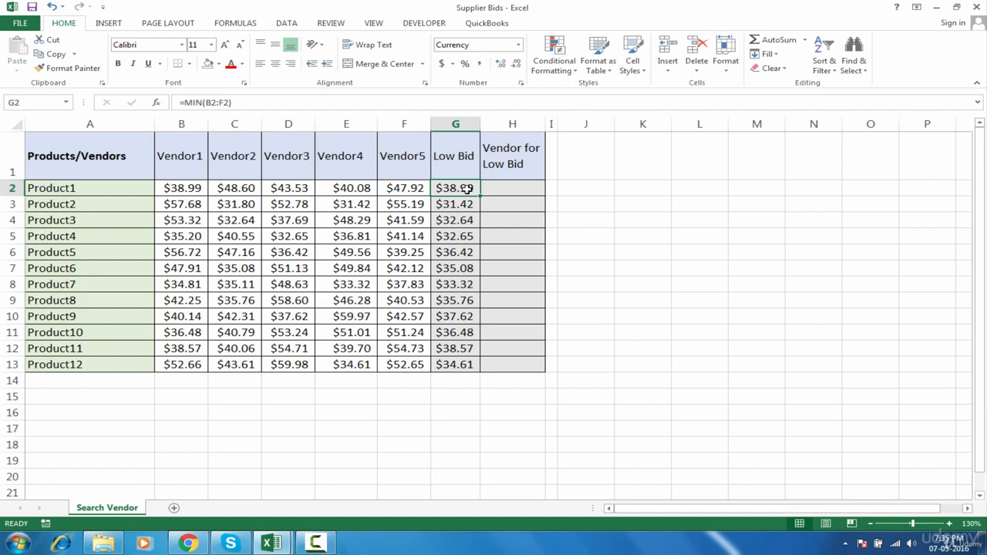
# - Clear the Low Bid values for all twelve products in G2:G13
pyautogui.moveTo(465, 190); pyautogui.dragTo(461, 369)
pyautogui.press('Delete')
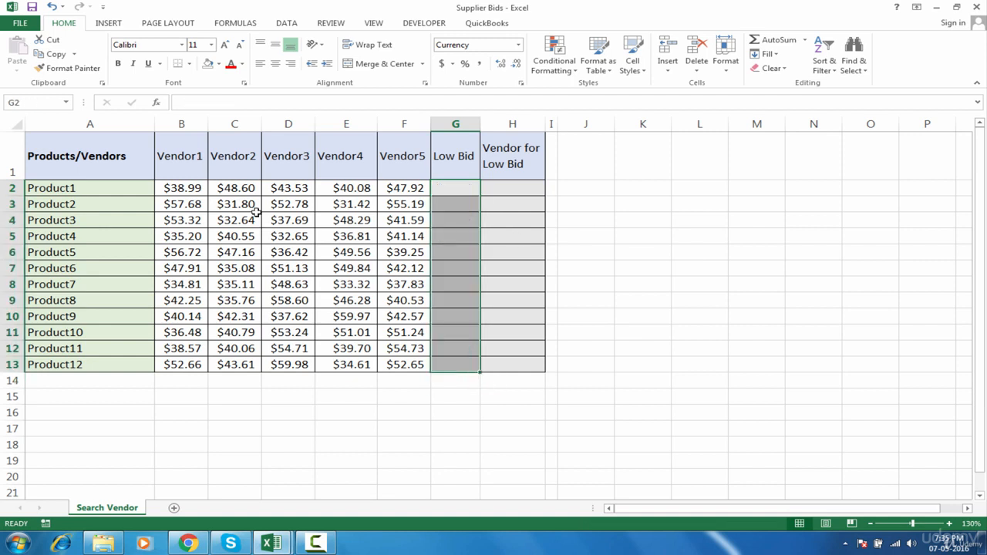
# - Examine the vendor headings, the product names and the bid prices each vendor quoted for the products
pyautogui.click(188, 161)
pyautogui.moveTo(188, 161); pyautogui.dragTo(440, 161)
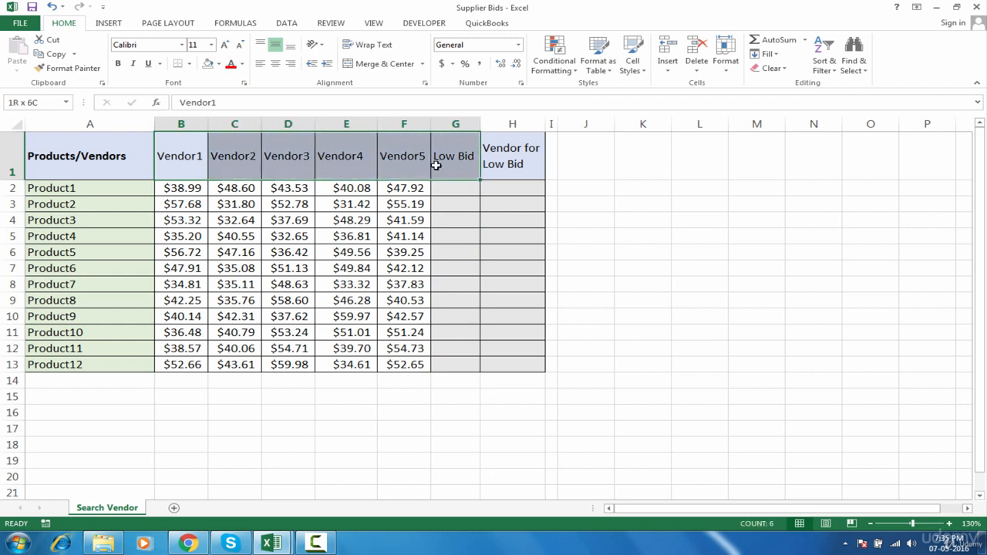
pyautogui.click(415, 163)
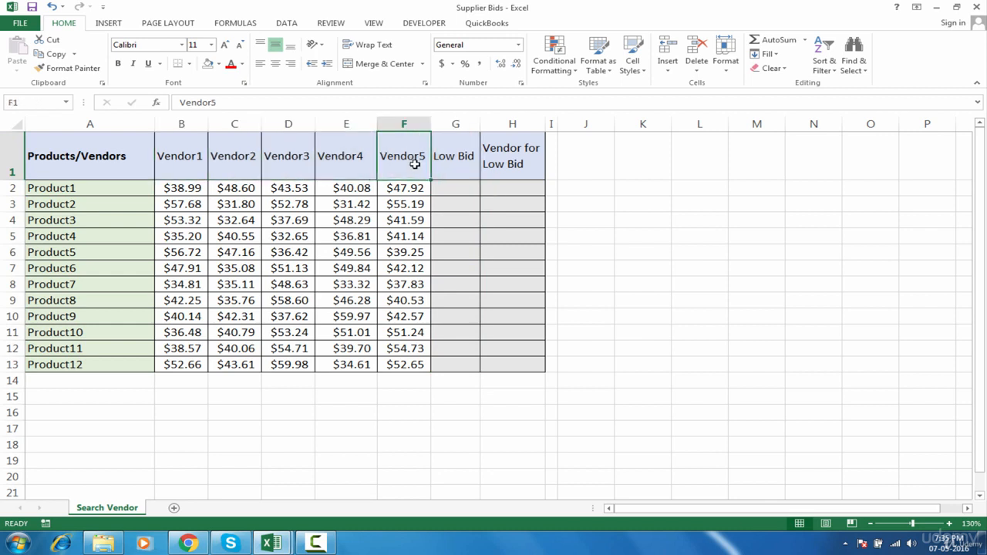
pyautogui.moveTo(187, 172); pyautogui.dragTo(429, 146)
pyautogui.moveTo(119, 189); pyautogui.dragTo(114, 357)
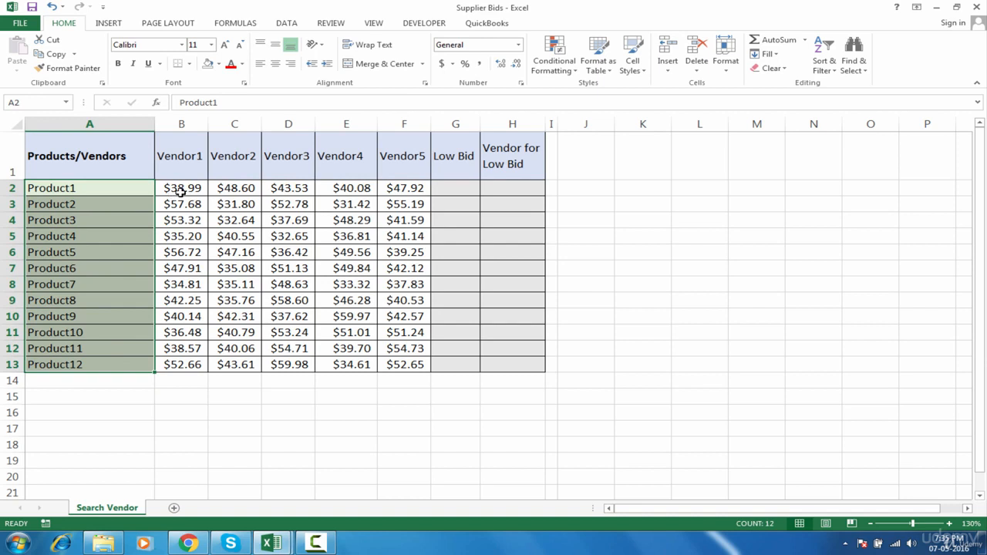
pyautogui.moveTo(187, 188); pyautogui.dragTo(218, 366)
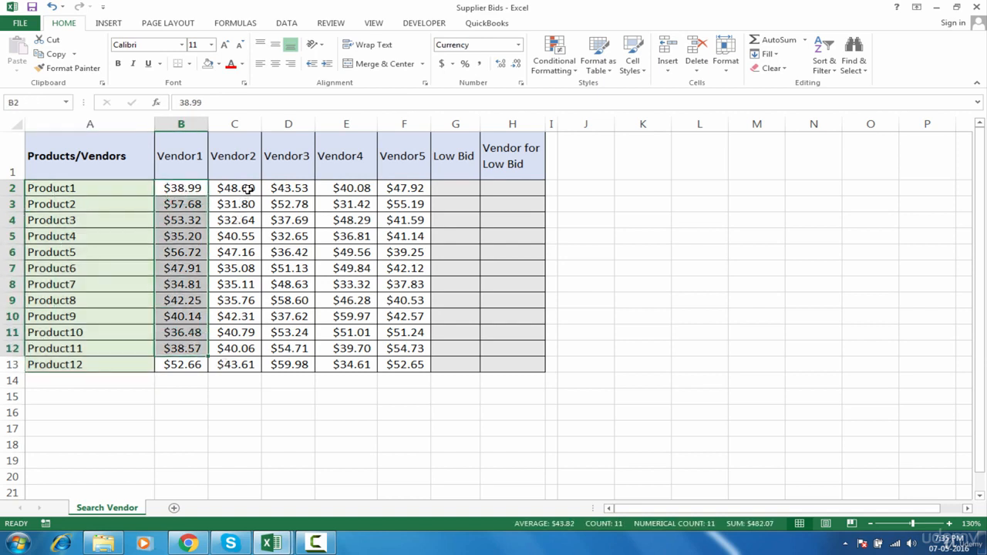
pyautogui.moveTo(249, 188); pyautogui.dragTo(243, 368)
pyautogui.moveTo(302, 190); pyautogui.dragTo(297, 334)
pyautogui.click(453, 187)
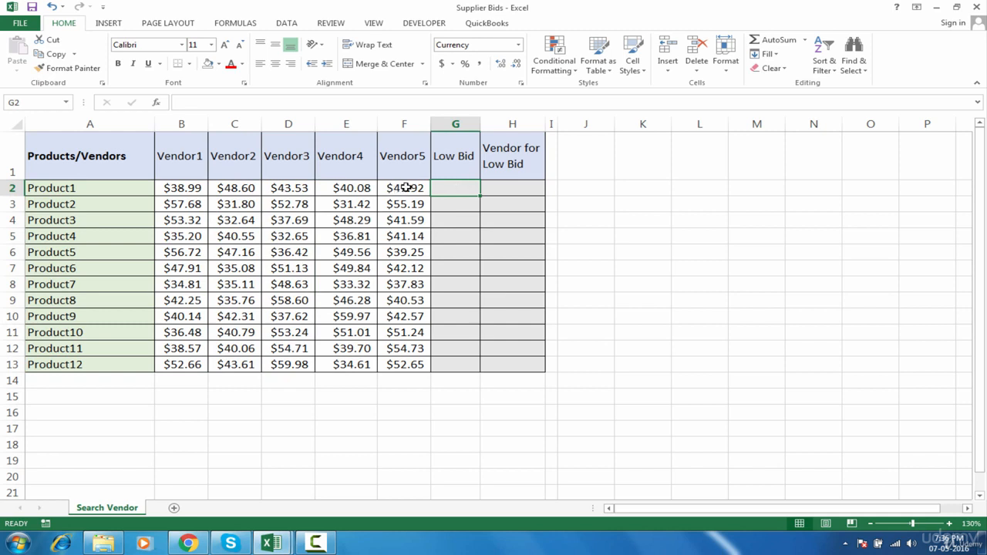
pyautogui.moveTo(179, 189); pyautogui.dragTo(388, 189)
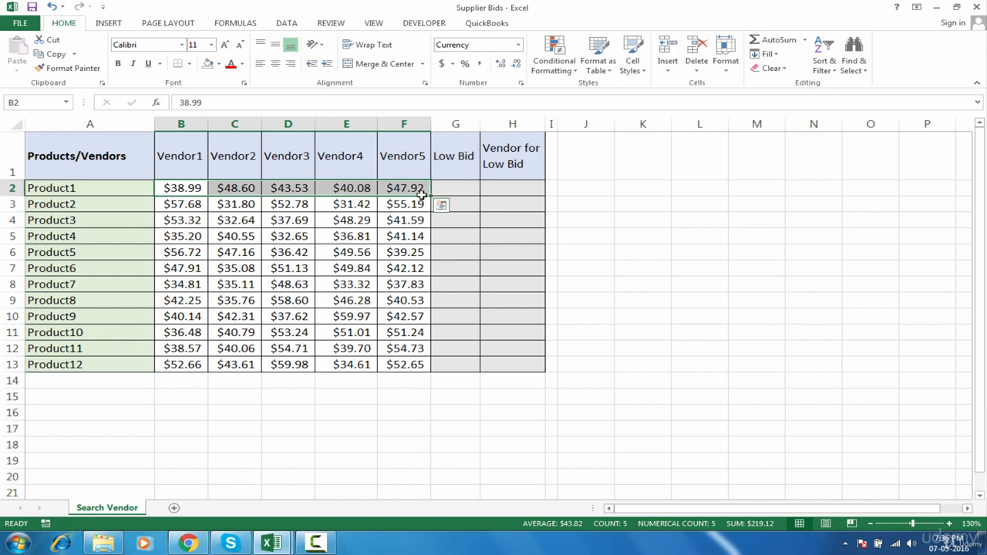
# - Enter =MIN(B2:F2) in Product1's Low Bid cell and fill the formula down through Product12
pyautogui.click(449, 193)
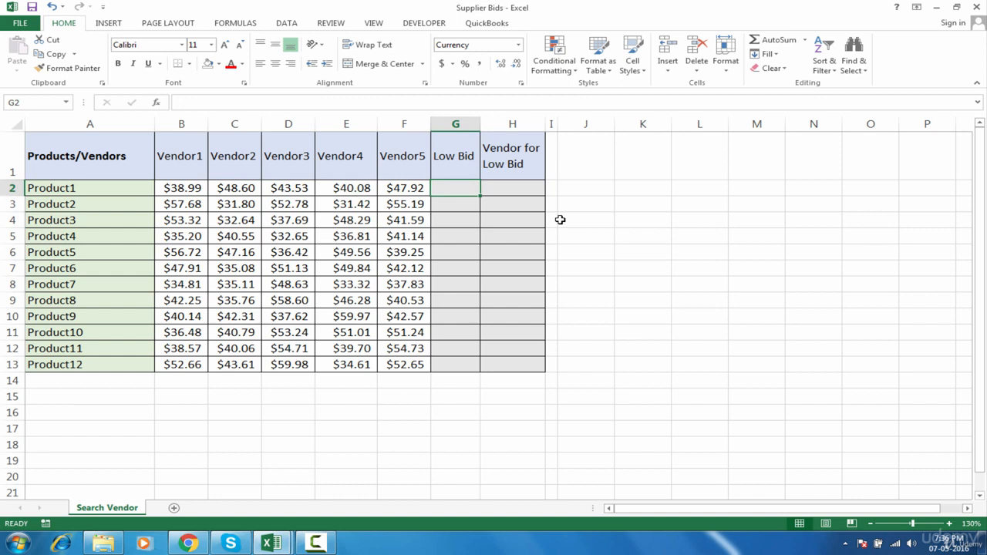
pyautogui.write('=')
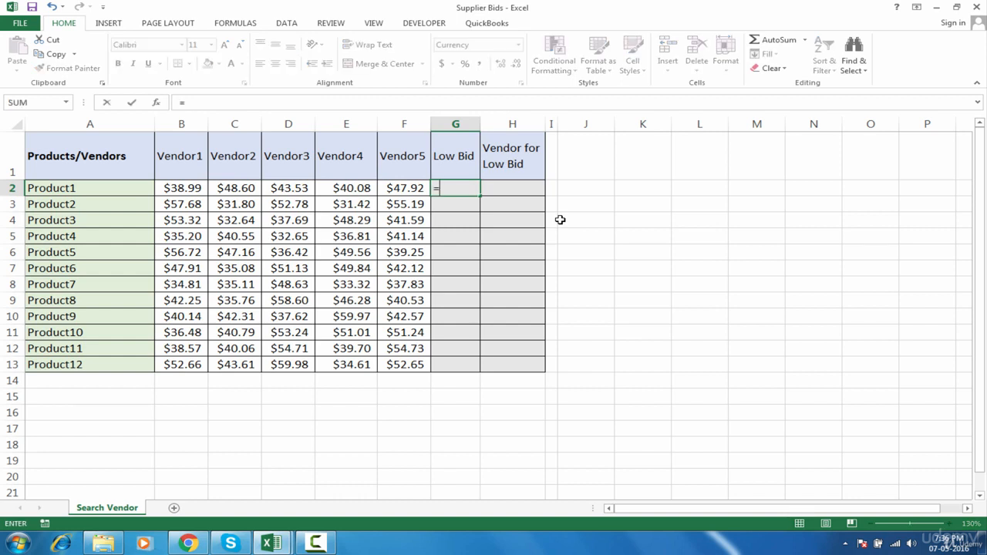
pyautogui.write('min')
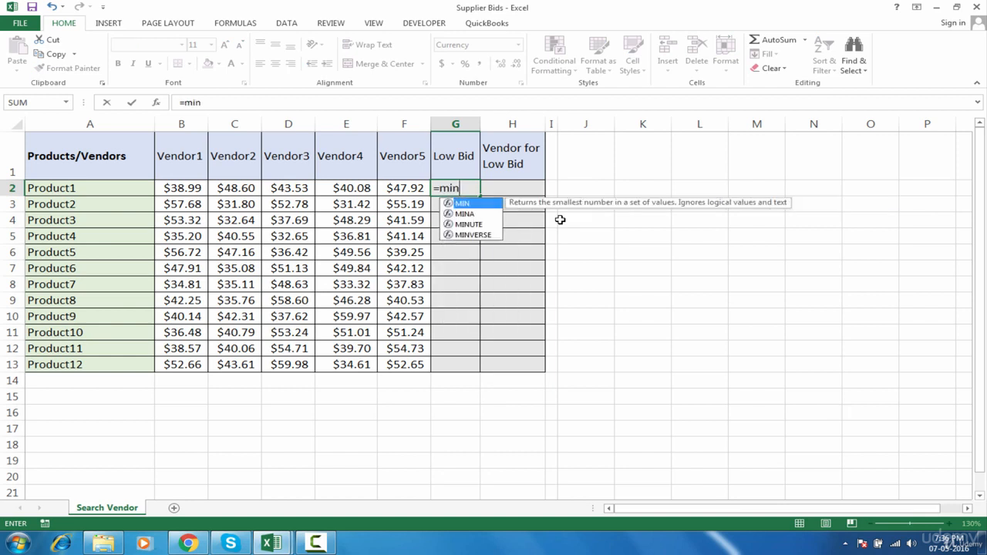
pyautogui.press('Tab')
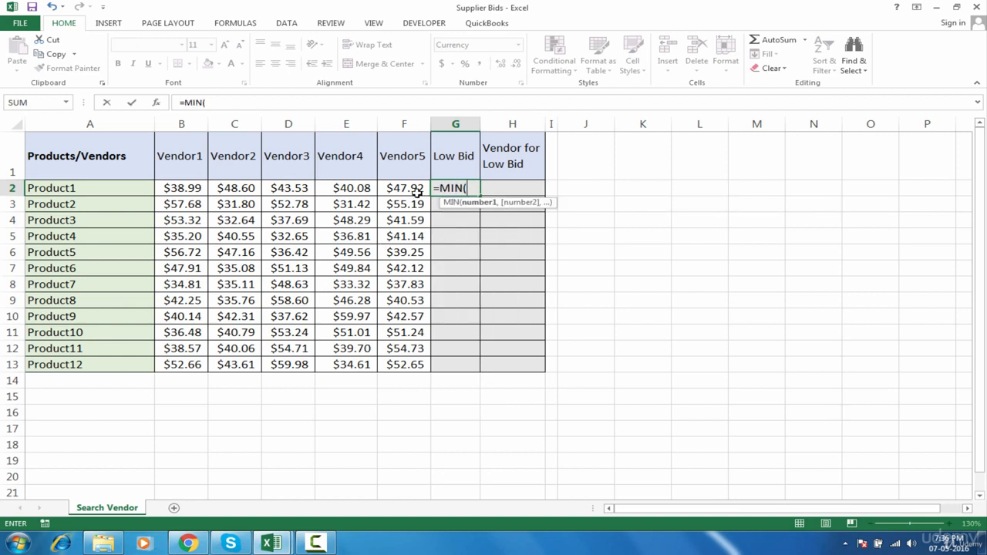
pyautogui.moveTo(418, 189); pyautogui.dragTo(181, 190)
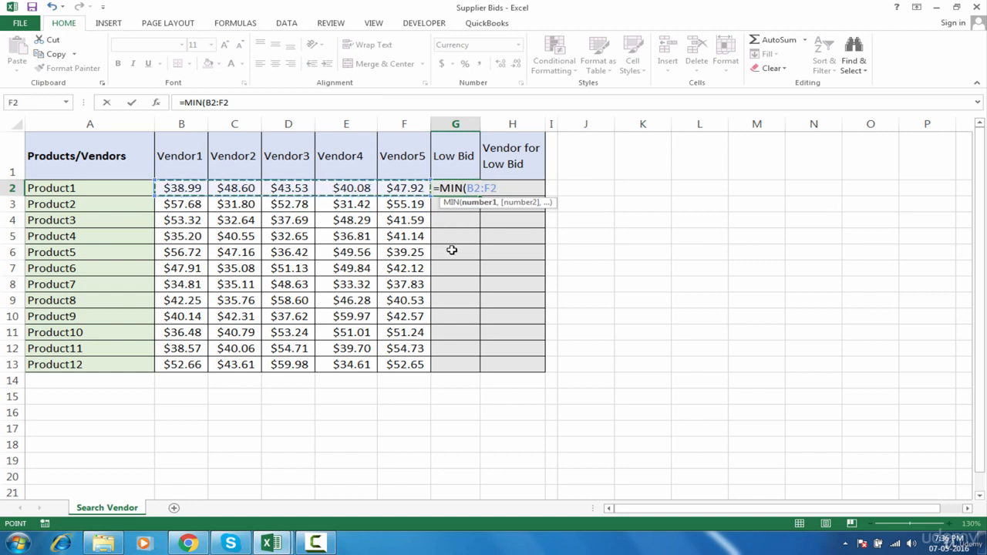
pyautogui.press('Return')
pyautogui.click(474, 189)
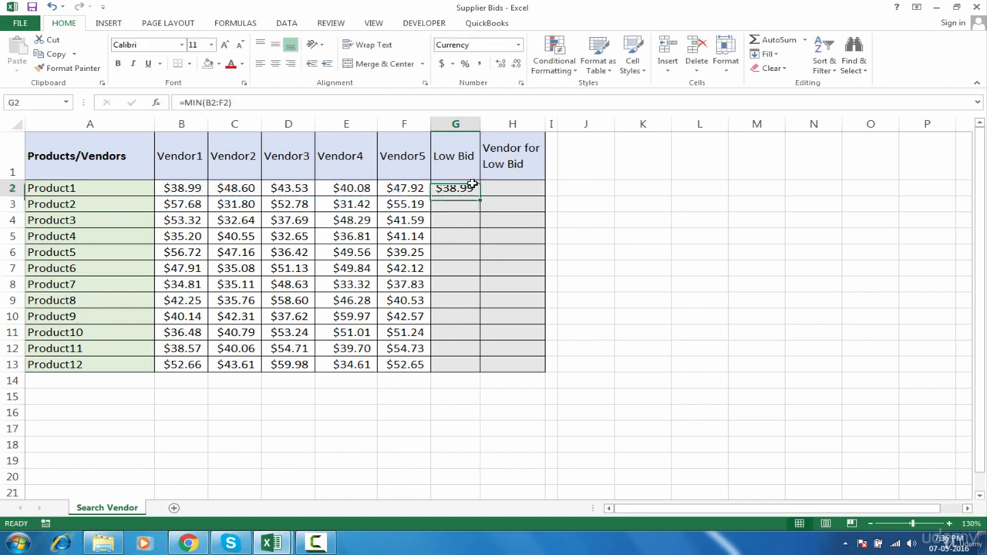
pyautogui.doubleClick(481, 195)
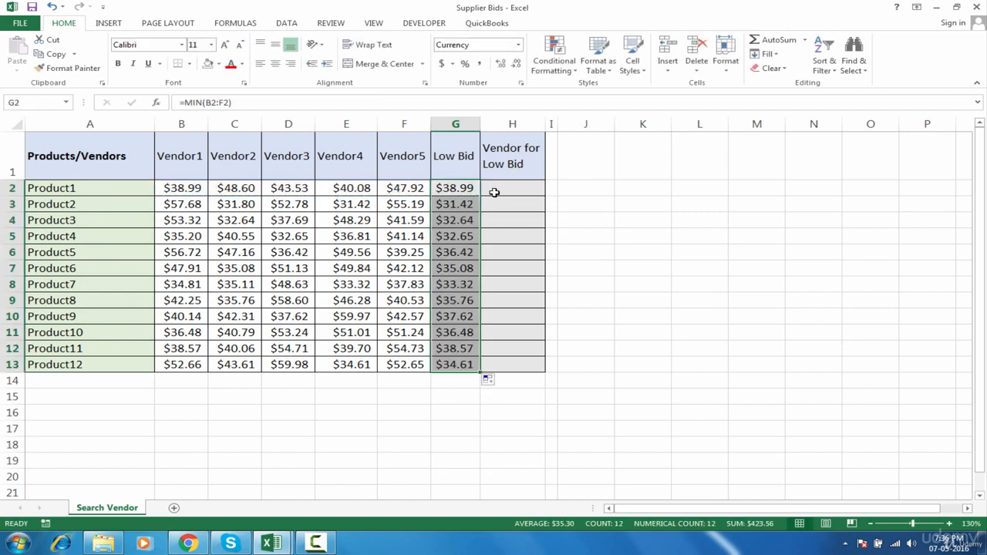
# - Examine Product11's low bid, trace it to the matching price and vendor heading, and compare it with the Vendor for Low Bid cell
pyautogui.click(496, 192)
pyautogui.press('Down')
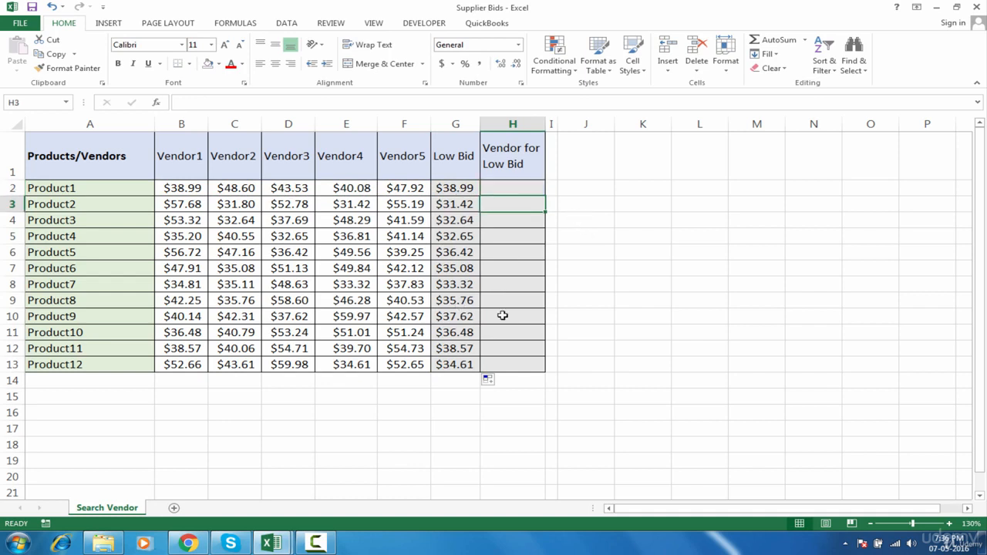
pyautogui.click(467, 349)
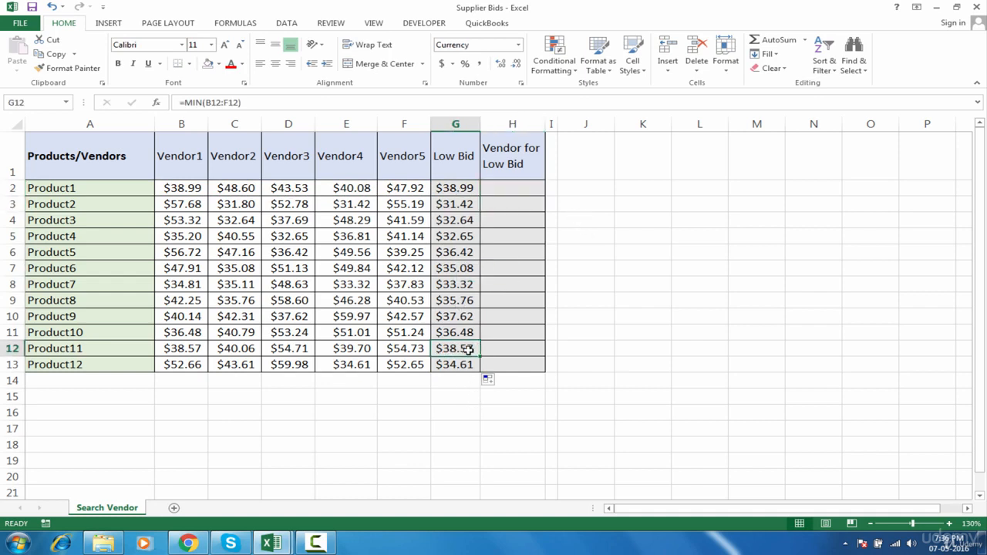
pyautogui.press('Right')
pyautogui.press('Left')
pyautogui.press('Left')
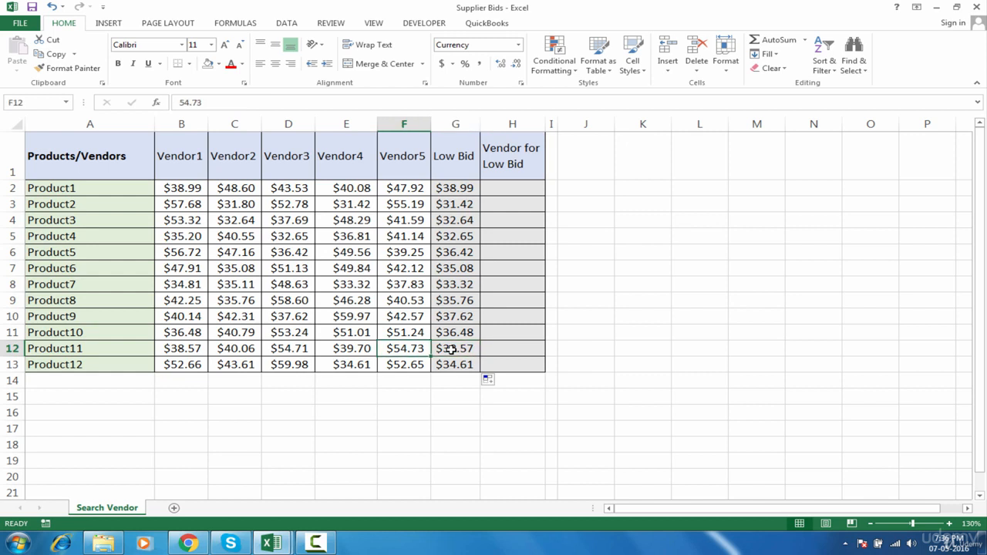
pyautogui.click(456, 348)
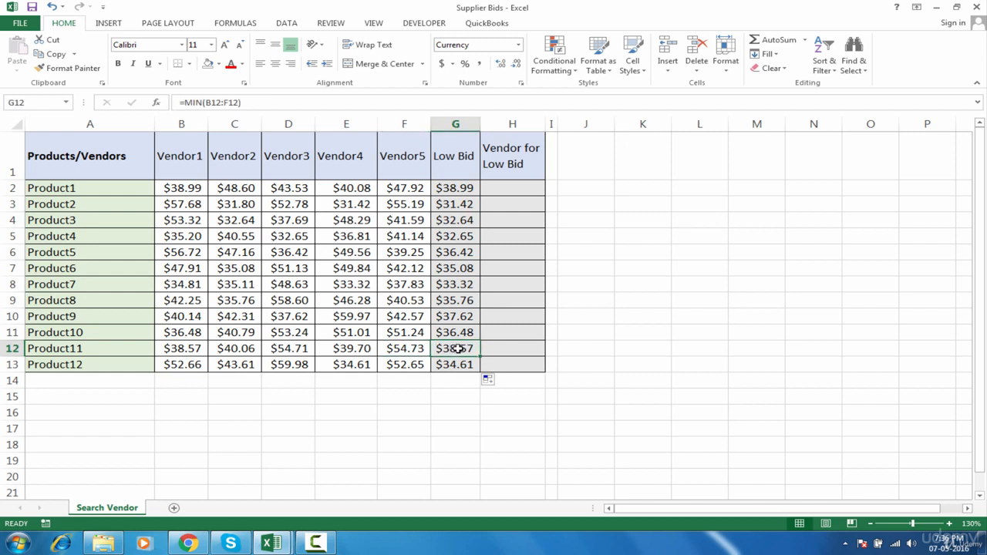
pyautogui.click(194, 351)
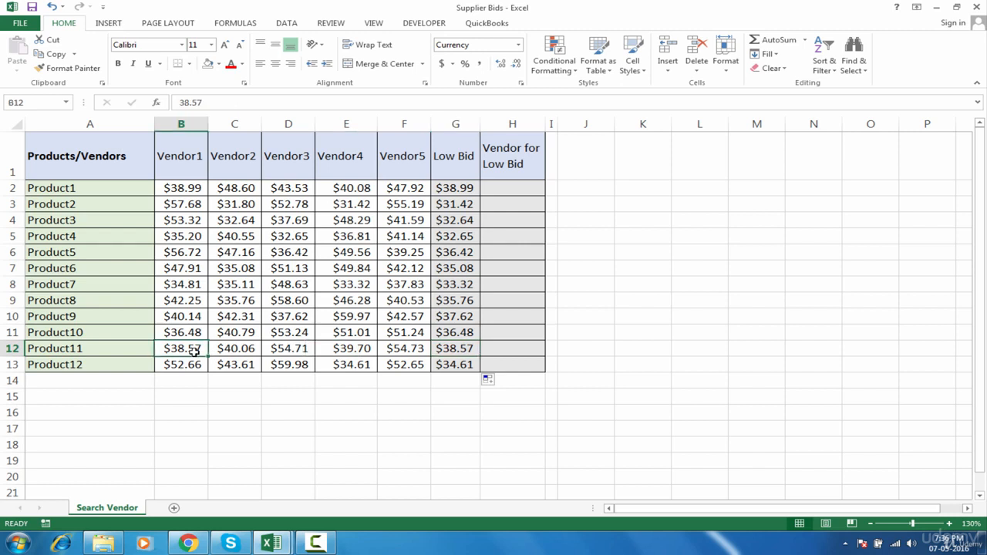
pyautogui.moveTo(195, 351); pyautogui.dragTo(185, 132)
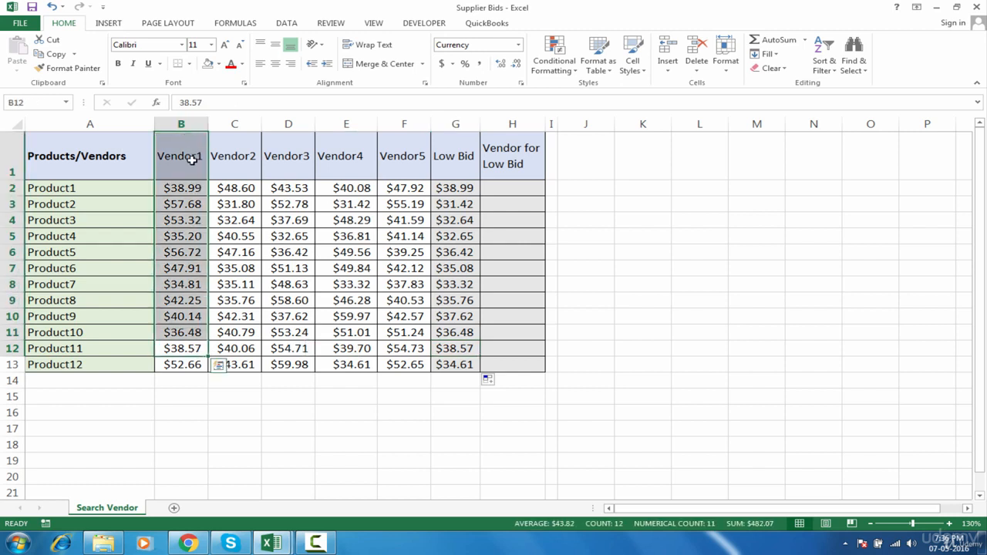
pyautogui.click(189, 165)
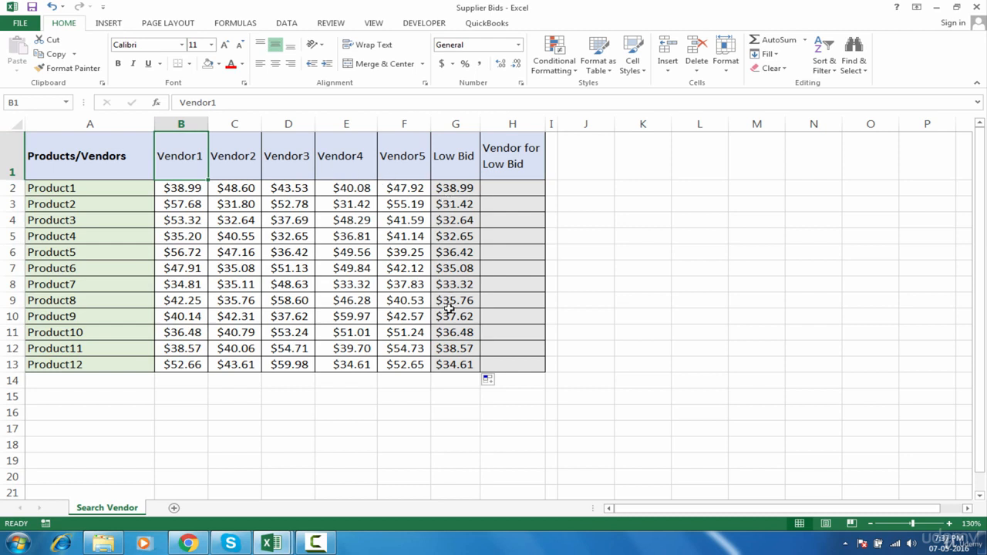
pyautogui.click(454, 336)
pyautogui.click(454, 346)
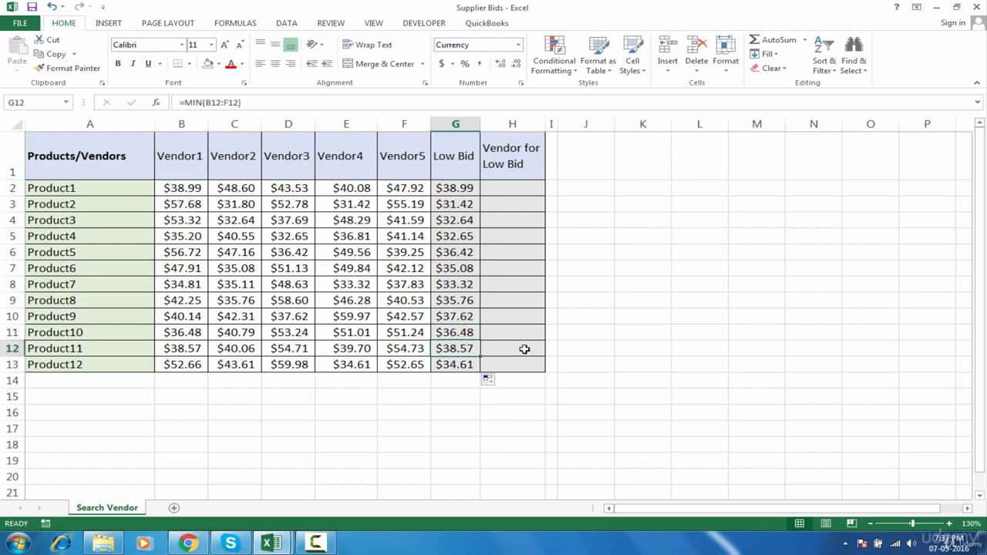
pyautogui.click(513, 351)
pyautogui.click(460, 349)
pyautogui.click(498, 347)
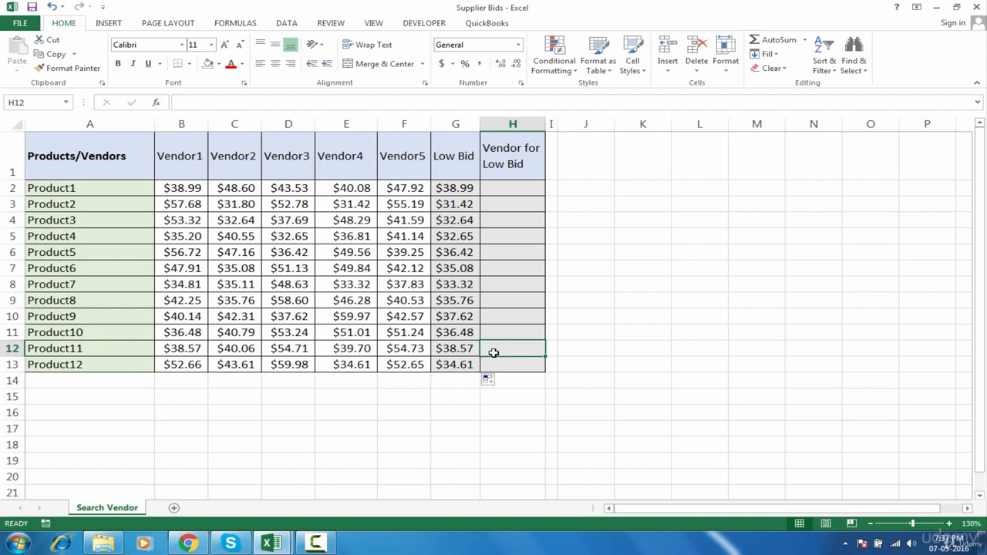
pyautogui.click(455, 351)
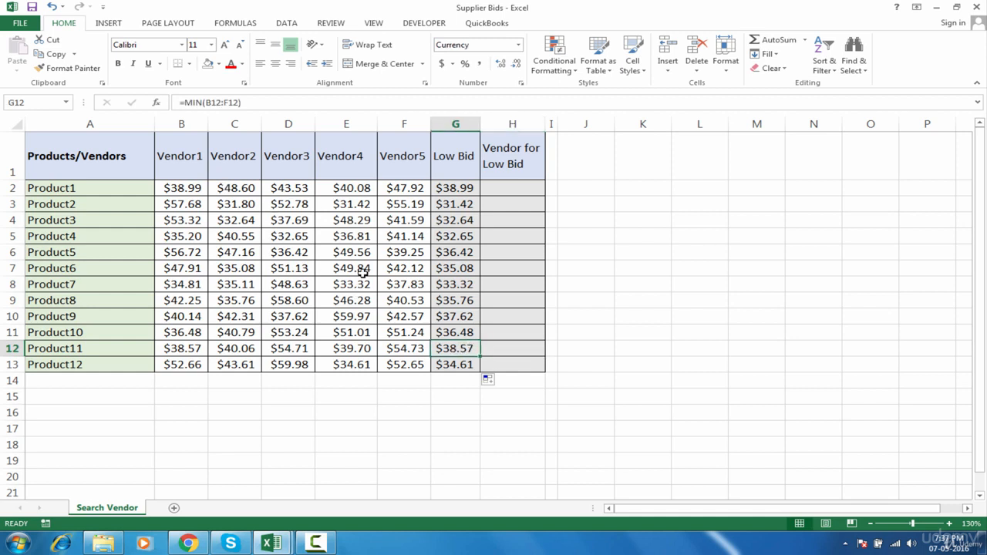
# - Review how the vendor headings and their price columns relate to the Low Bid values across the table
pyautogui.moveTo(190, 189); pyautogui.dragTo(185, 146)
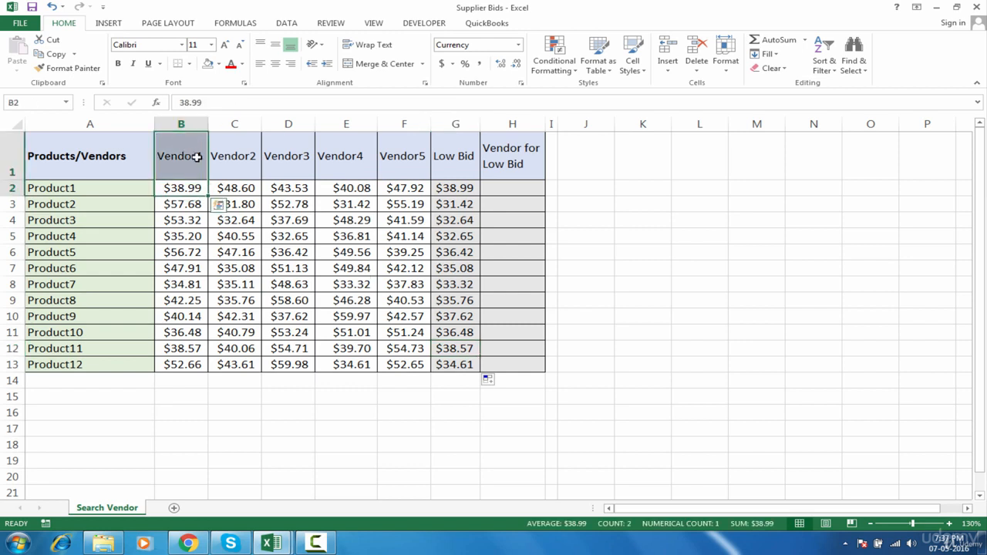
pyautogui.click(196, 157)
pyautogui.moveTo(262, 145); pyautogui.dragTo(388, 139)
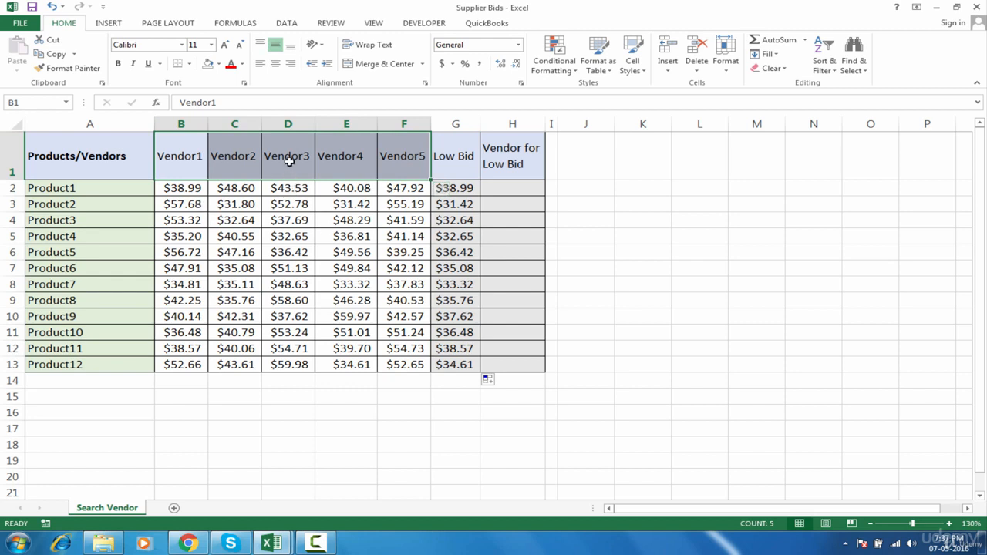
pyautogui.moveTo(288, 160); pyautogui.dragTo(293, 349)
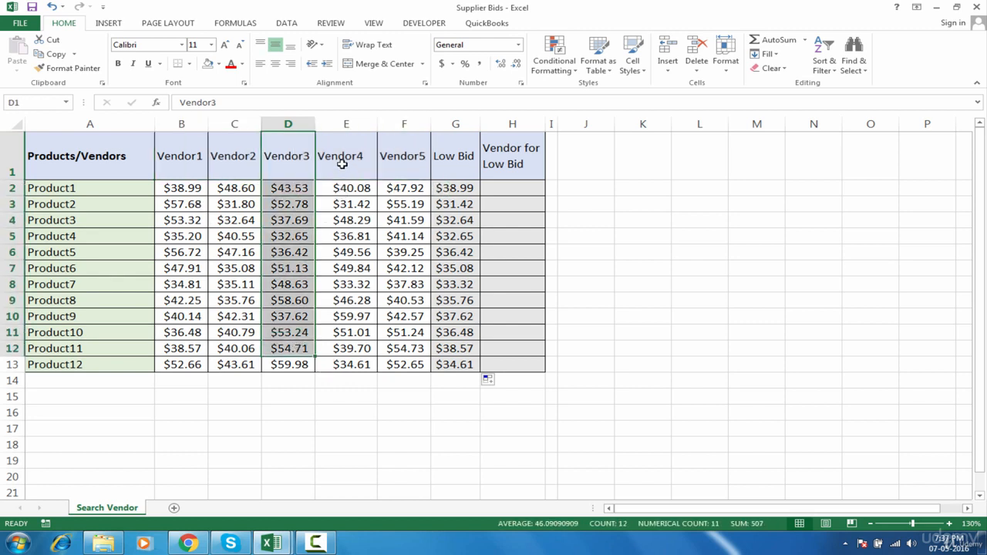
pyautogui.moveTo(342, 164); pyautogui.dragTo(536, 374)
pyautogui.click(466, 188)
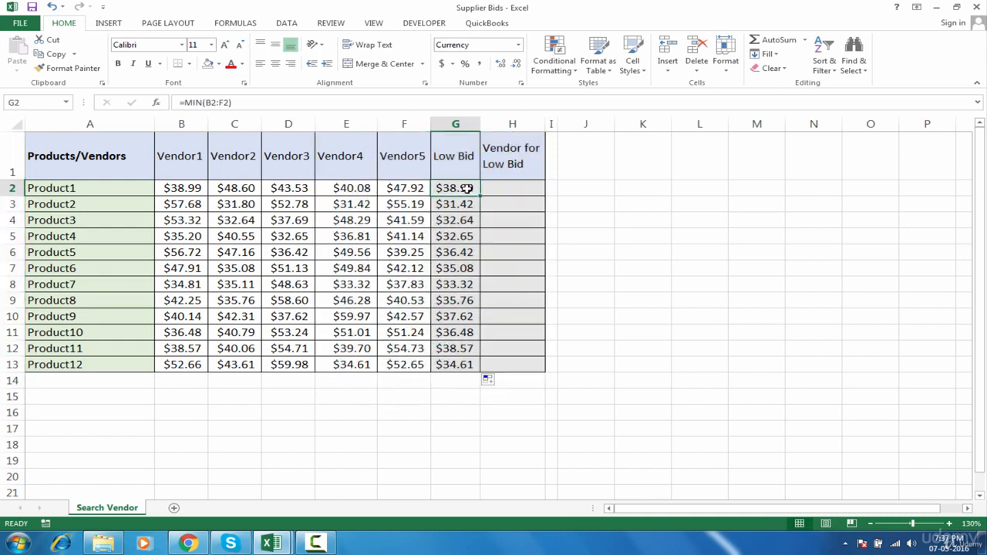
pyautogui.moveTo(467, 188); pyautogui.dragTo(460, 365)
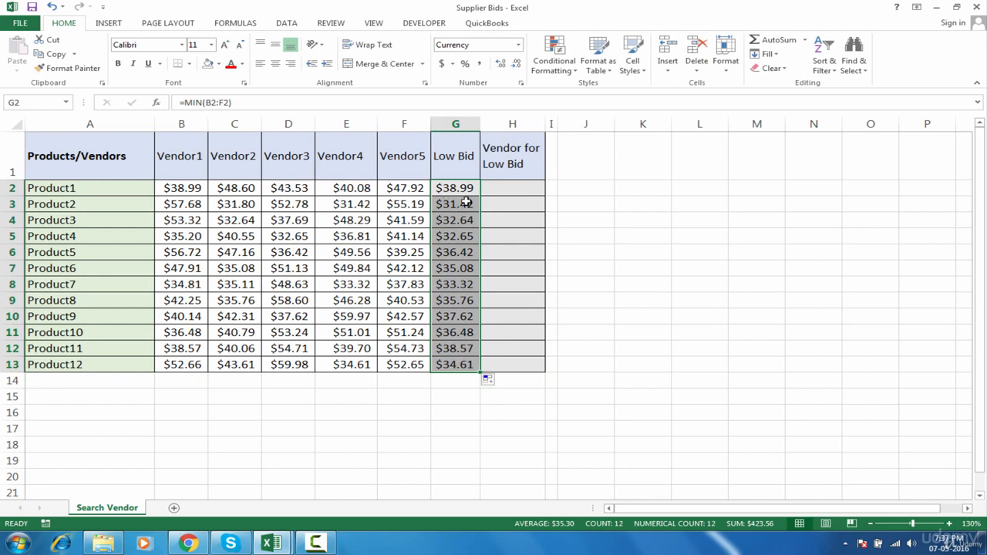
pyautogui.click(412, 164)
pyautogui.moveTo(259, 365); pyautogui.dragTo(185, 365)
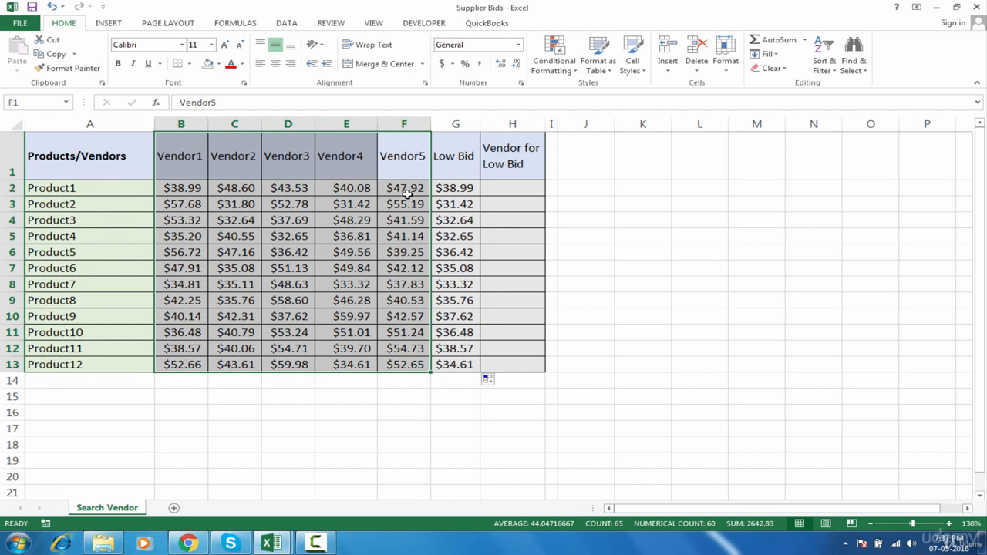
# - Note the function names "match" in K2 and "index" in K3, beside the bid table
pyautogui.click(632, 184)
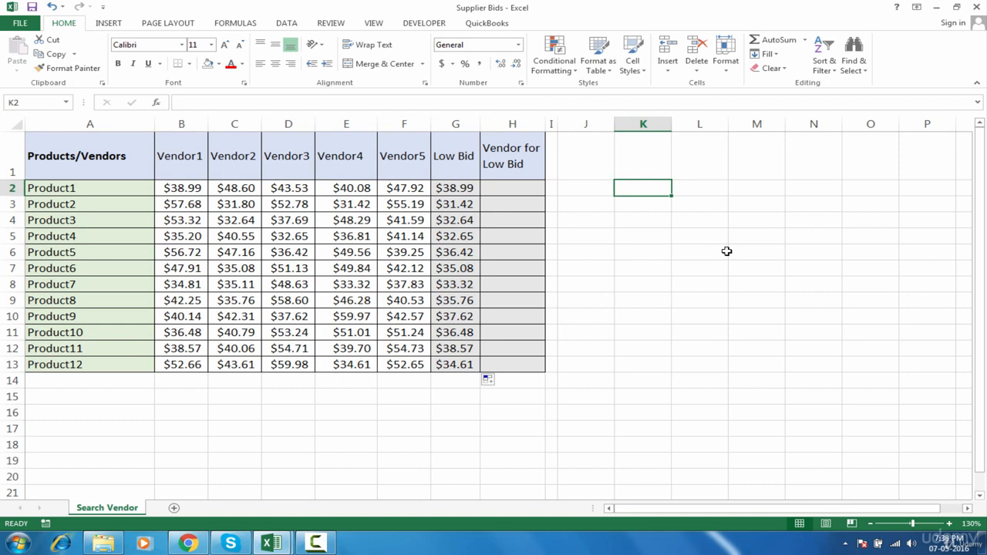
pyautogui.write('match')
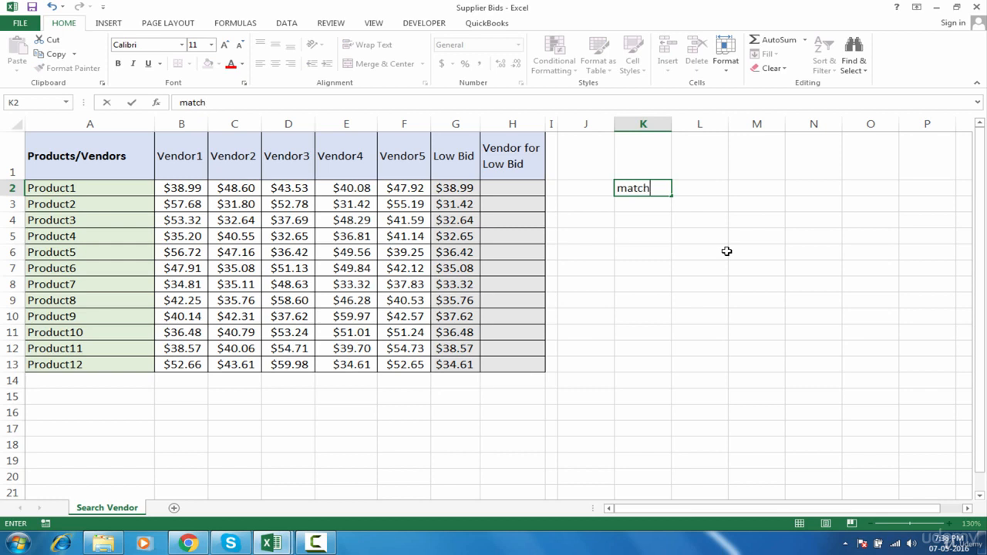
pyautogui.press('Return')
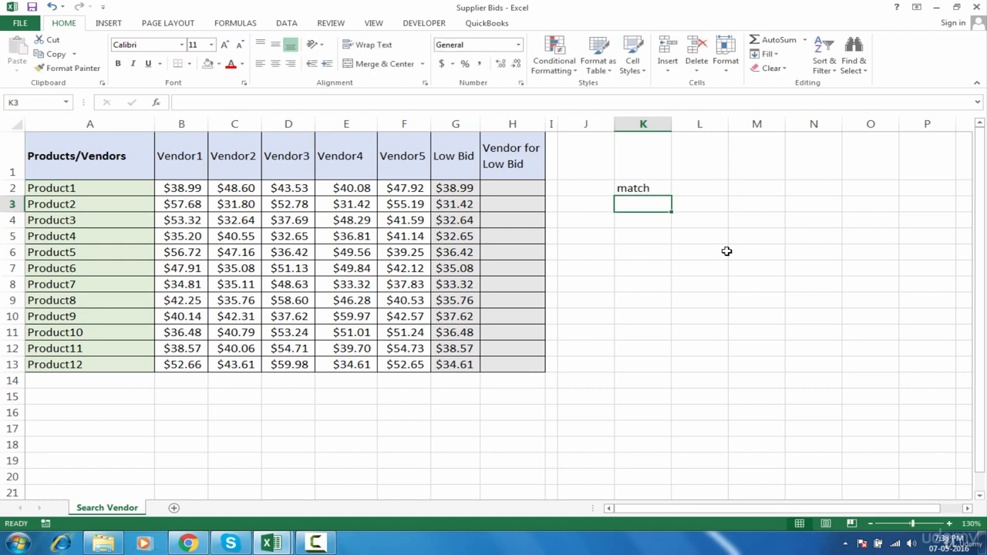
pyautogui.write('index')
pyautogui.press('Return')
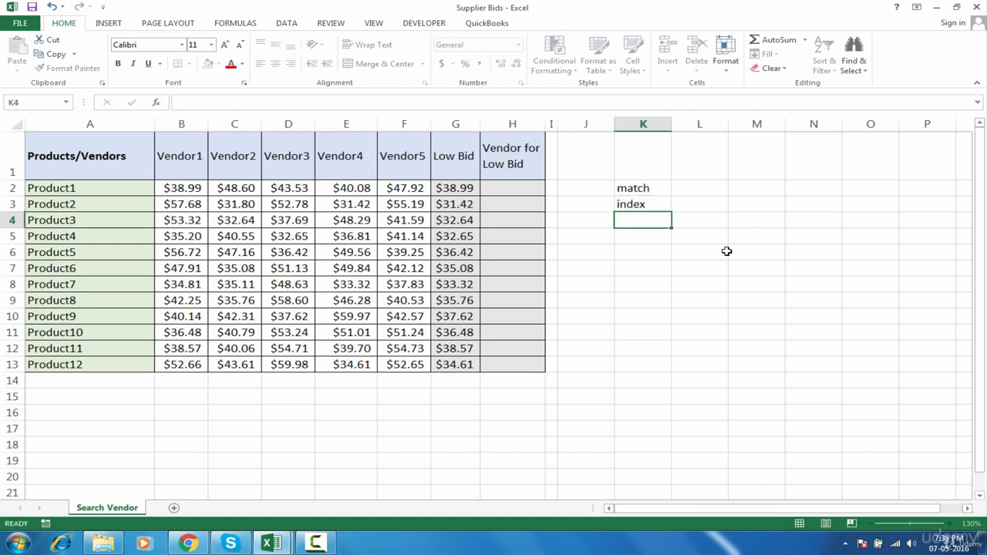
pyautogui.click(652, 189)
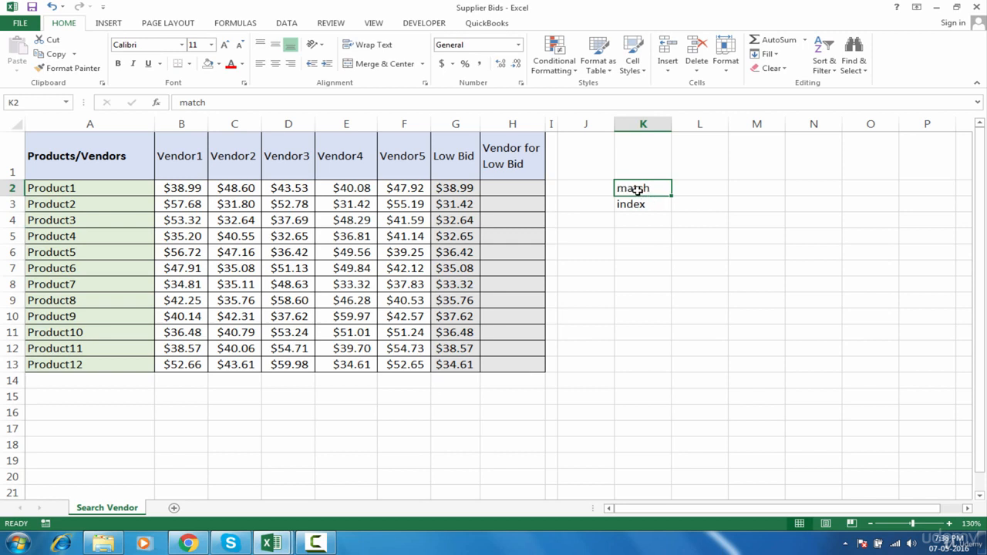
pyautogui.click(682, 194)
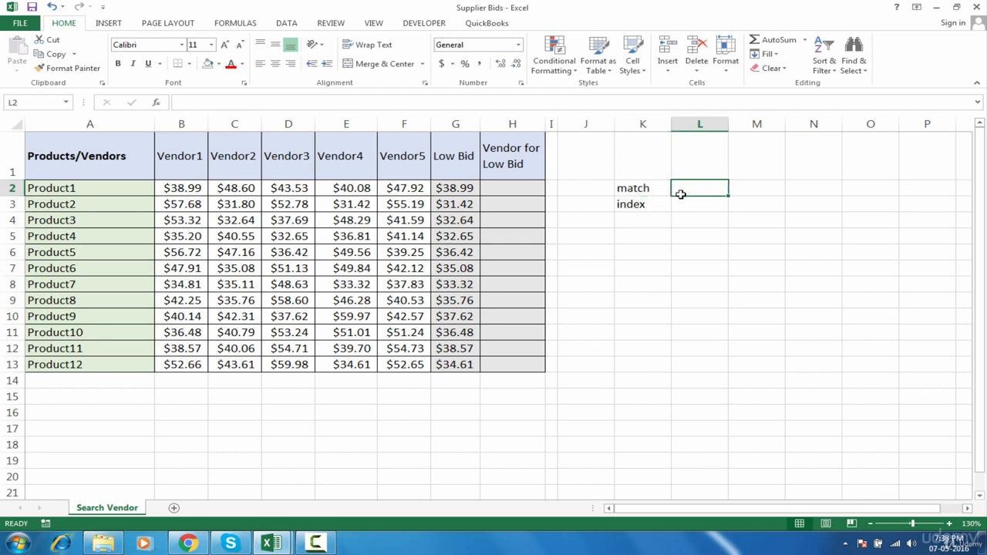
pyautogui.click(640, 207)
pyautogui.click(636, 233)
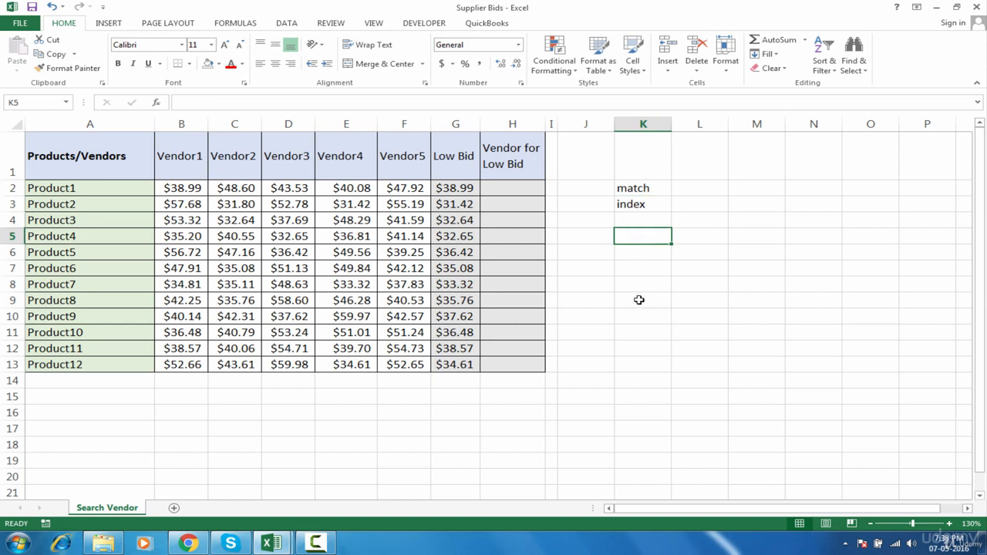
pyautogui.moveTo(695, 243); pyautogui.dragTo(695, 320)
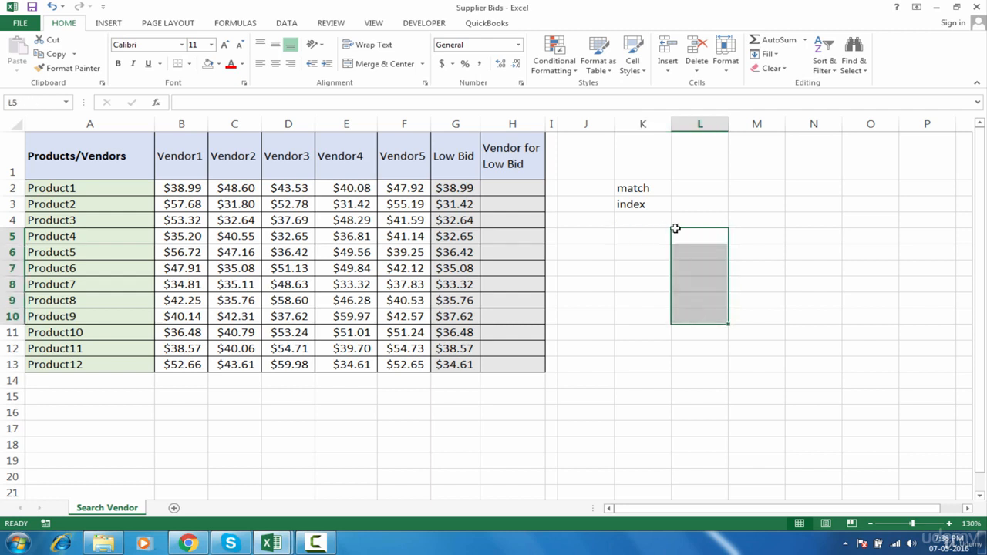
pyautogui.click(653, 194)
pyautogui.click(703, 194)
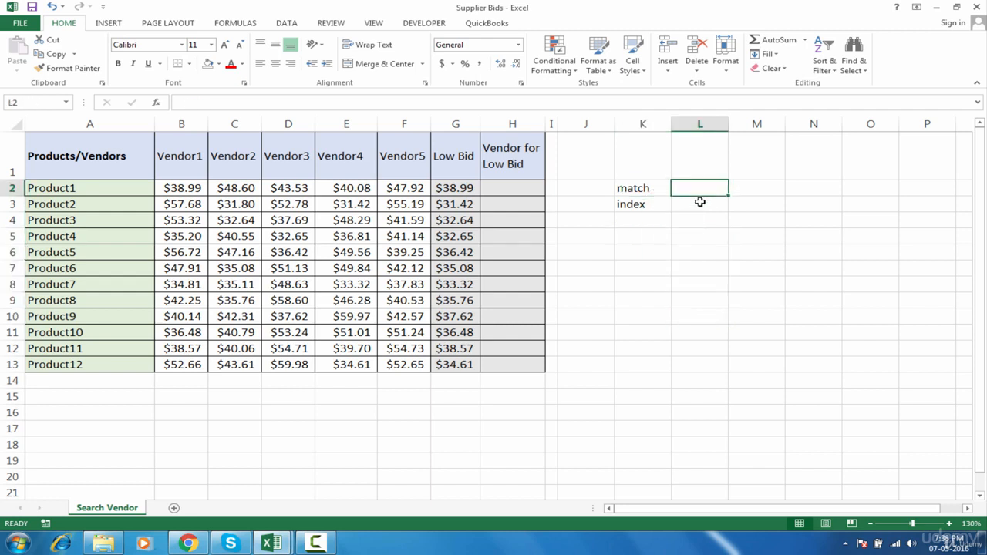
pyautogui.click(641, 205)
pyautogui.click(680, 208)
pyautogui.click(651, 207)
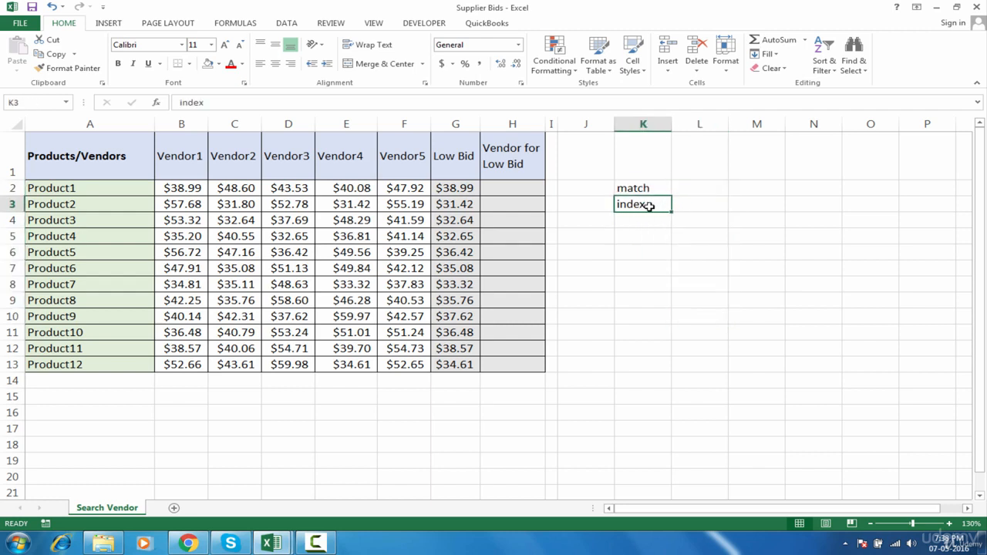
pyautogui.moveTo(662, 205); pyautogui.dragTo(661, 267)
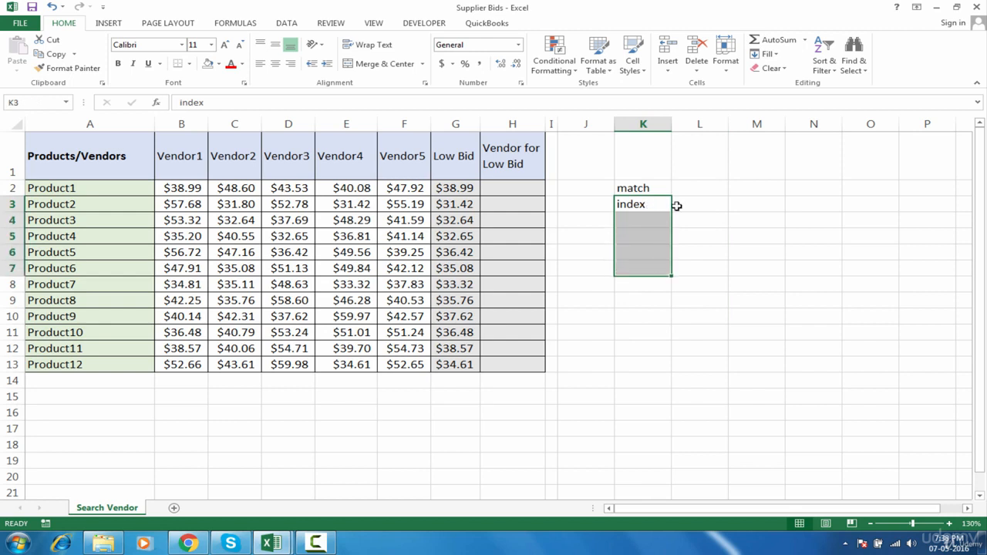
pyautogui.click(692, 190)
pyautogui.click(655, 203)
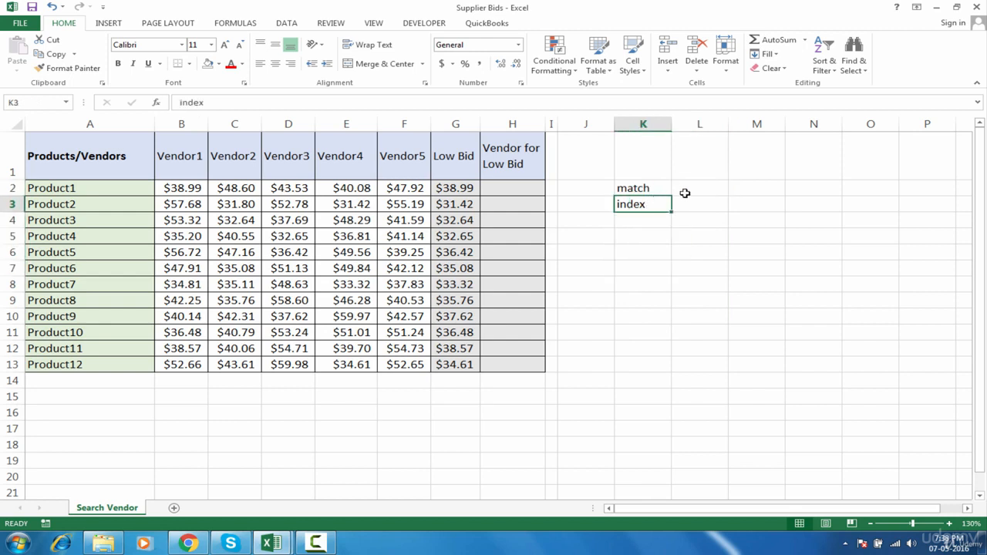
pyautogui.click(703, 193)
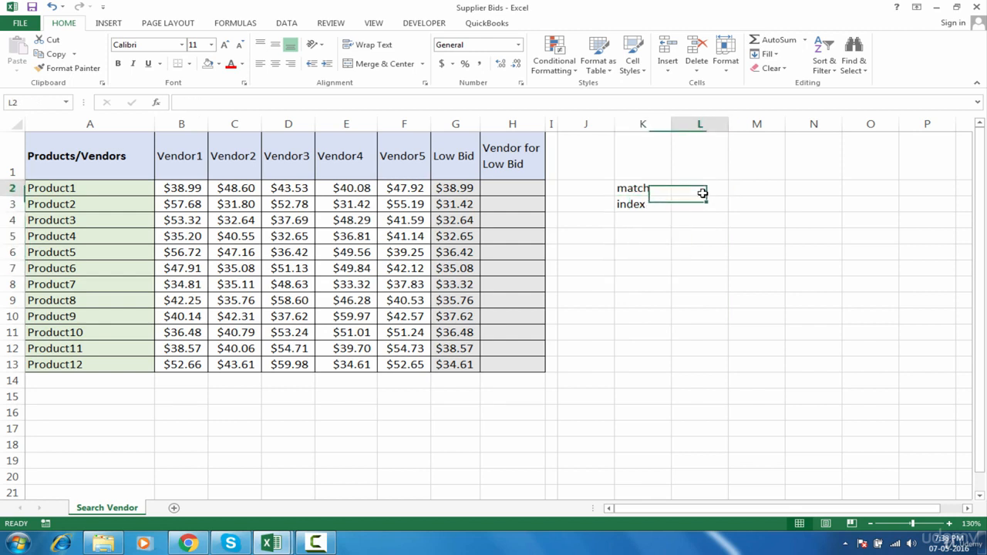
pyautogui.click(655, 204)
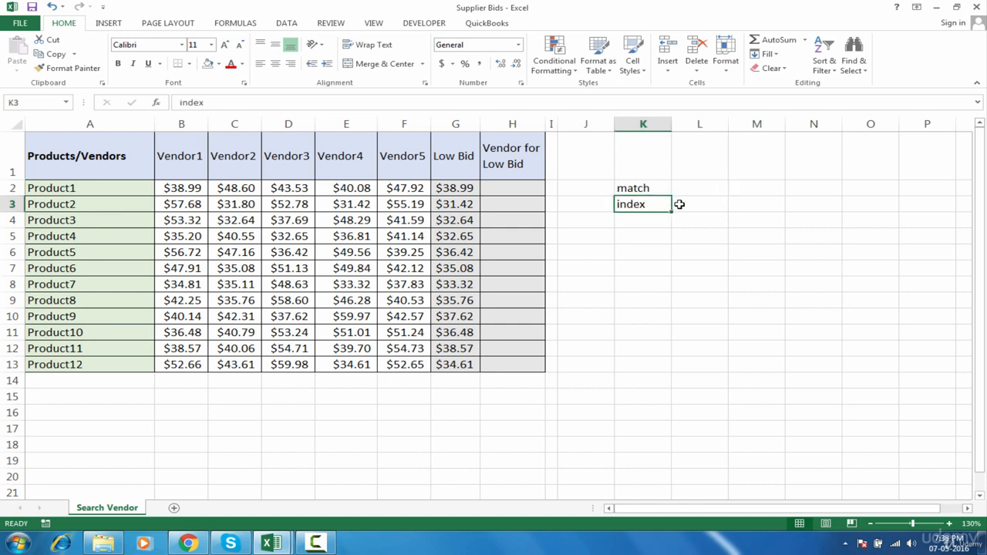
pyautogui.click(680, 205)
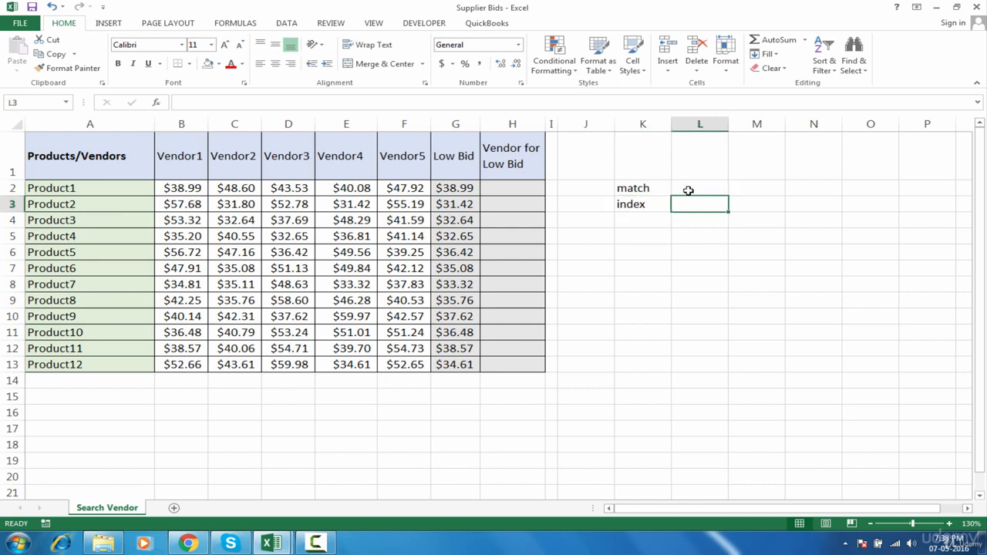
pyautogui.click(688, 190)
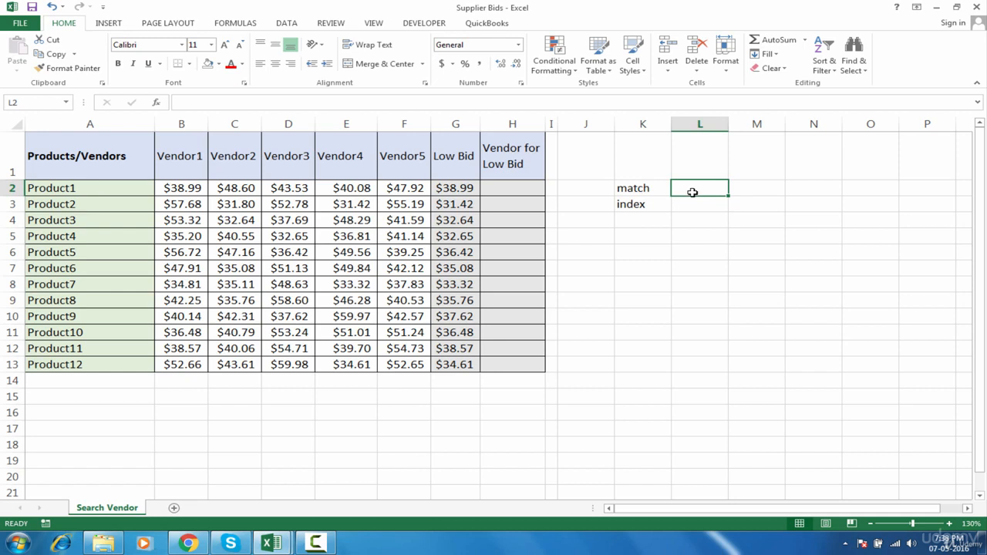
pyautogui.write('=')
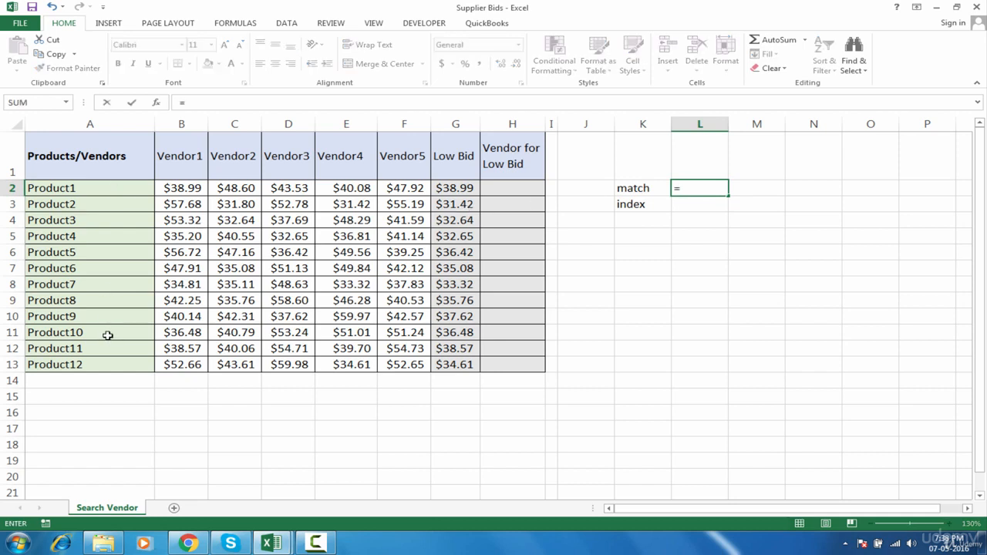
pyautogui.moveTo(91, 189); pyautogui.dragTo(114, 193)
pyautogui.moveTo(108, 300); pyautogui.dragTo(103, 360)
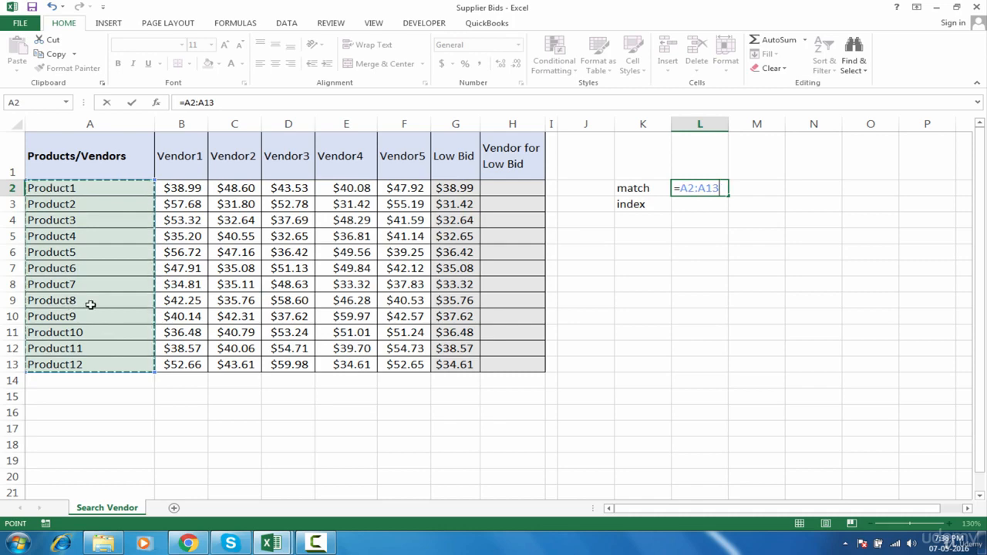
pyautogui.press('BackSpace')
pyautogui.press('BackSpace')
pyautogui.press('BackSpace')
pyautogui.press('BackSpace')
pyautogui.press('BackSpace')
pyautogui.press('BackSpace')
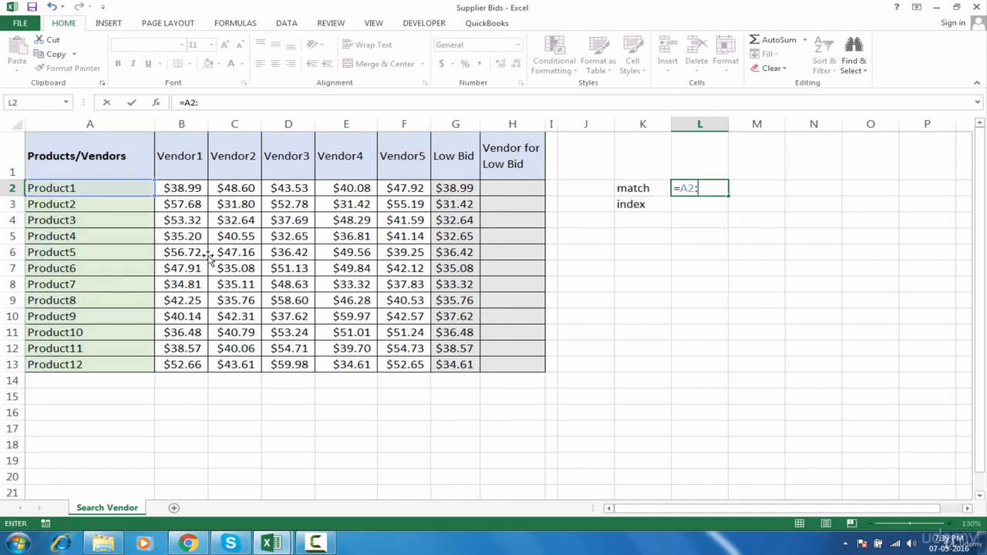
# - Try an exact MATCH in L2 that looks up Product8 in the product list, =MATCH(A9,A2:A13,0)
pyautogui.write('mat')
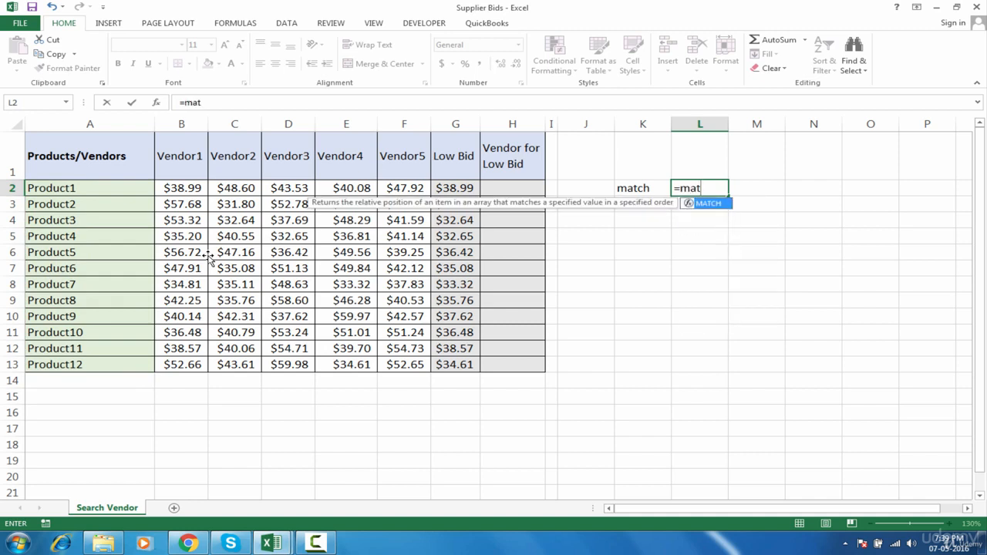
pyautogui.press('Tab')
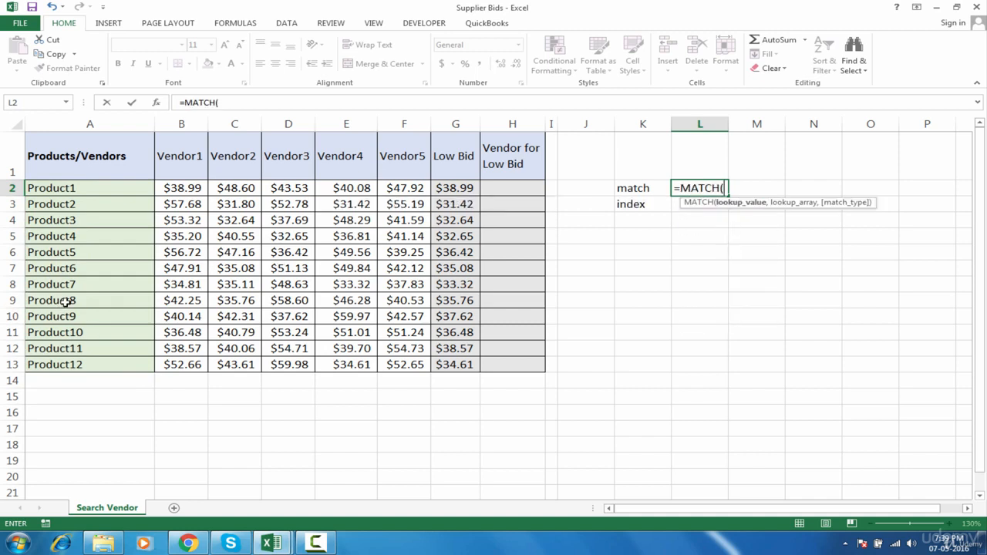
pyautogui.click(67, 302)
pyautogui.write(',')
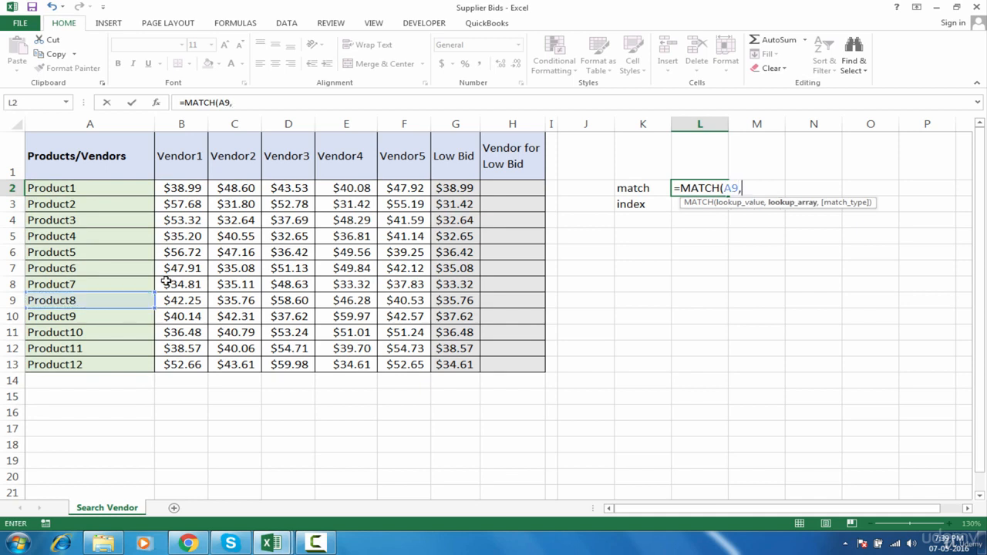
pyautogui.moveTo(120, 184); pyautogui.dragTo(111, 368)
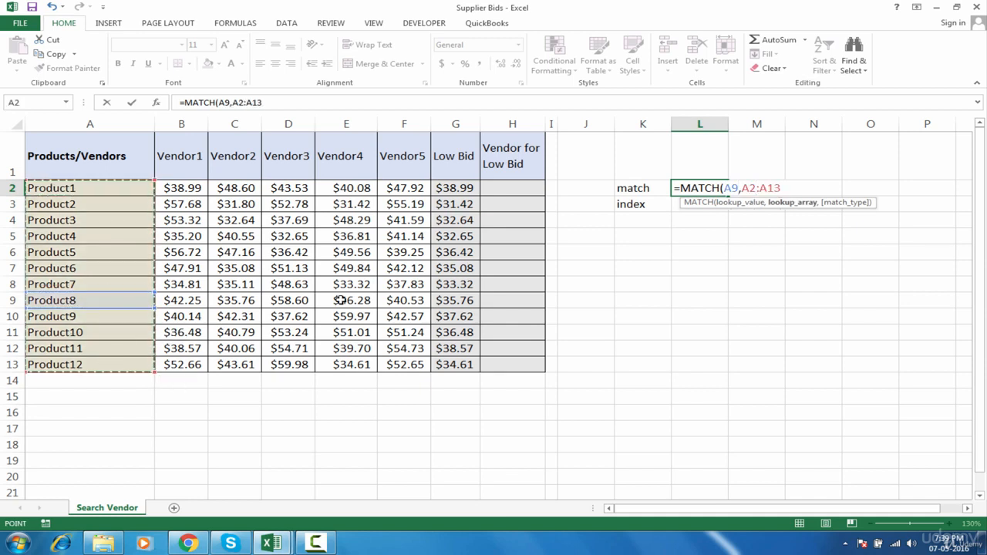
pyautogui.write(',0')
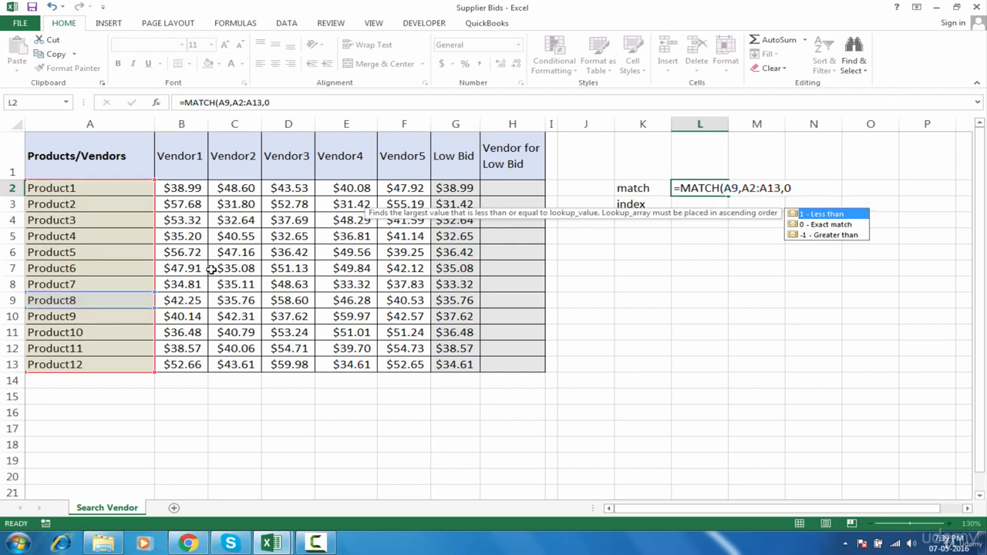
pyautogui.press('Return')
# - Examine Product1's Low Bid cell alongside its five vendor prices in B2:F2
pyautogui.click(712, 185)
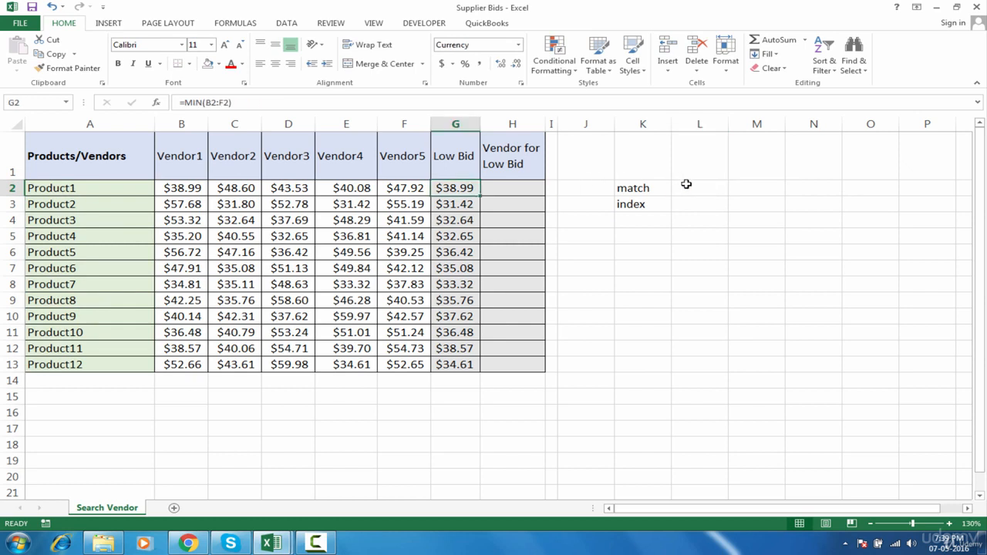
pyautogui.click(687, 185)
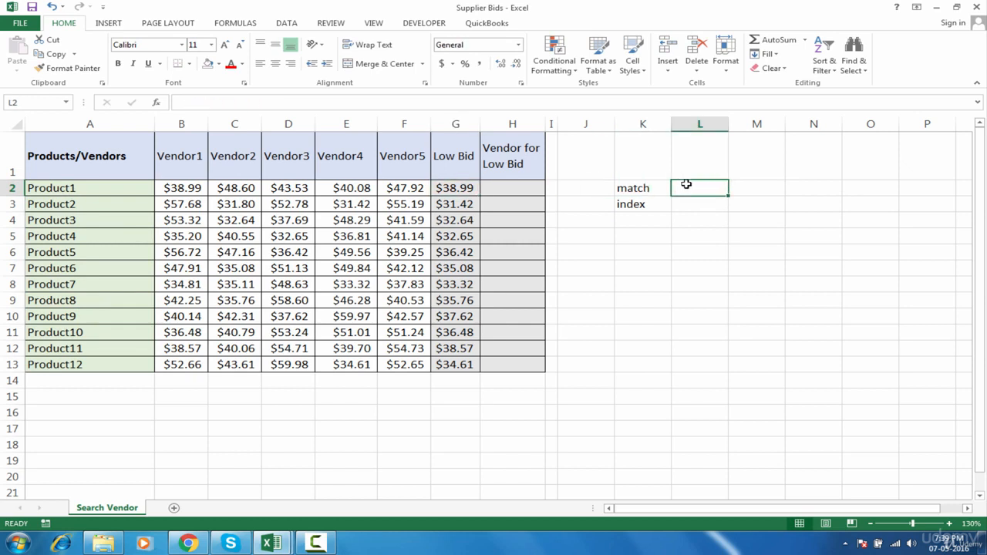
pyautogui.click(463, 190)
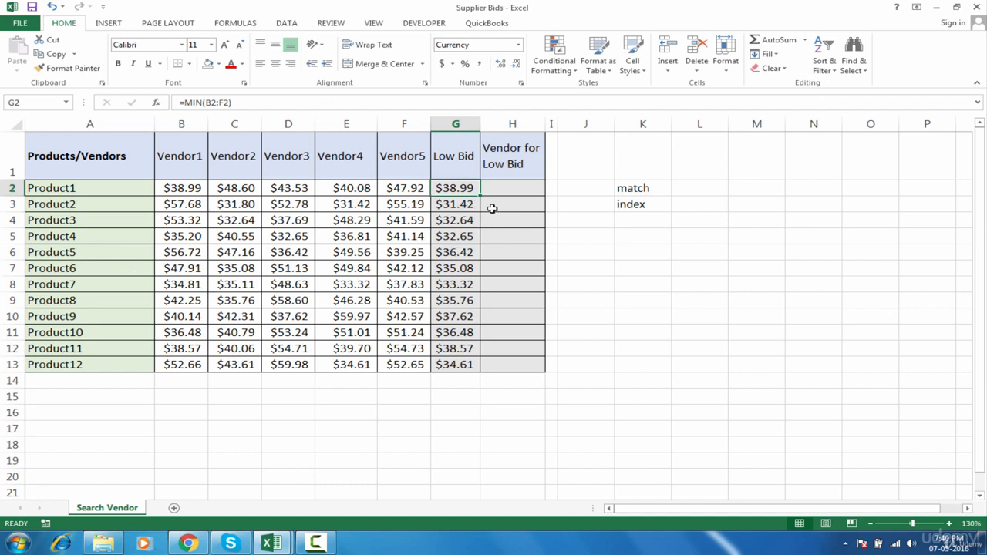
pyautogui.click(678, 187)
pyautogui.click(460, 189)
pyautogui.moveTo(396, 190); pyautogui.dragTo(184, 190)
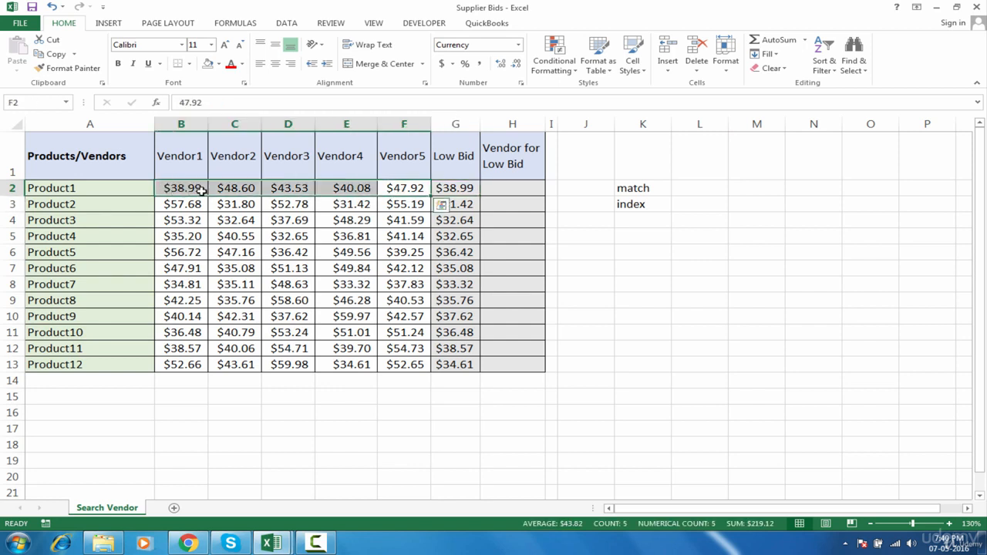
# - Enter =MATCH(G2,B2:F2,0) in L2 to find the position of Product1's low bid among its vendor prices
pyautogui.click(691, 192)
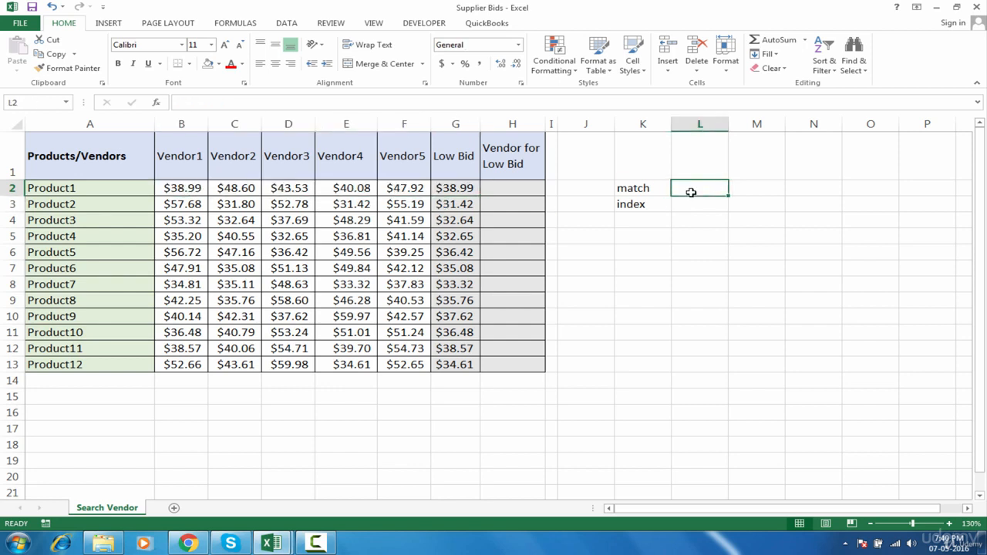
pyautogui.write('=ma')
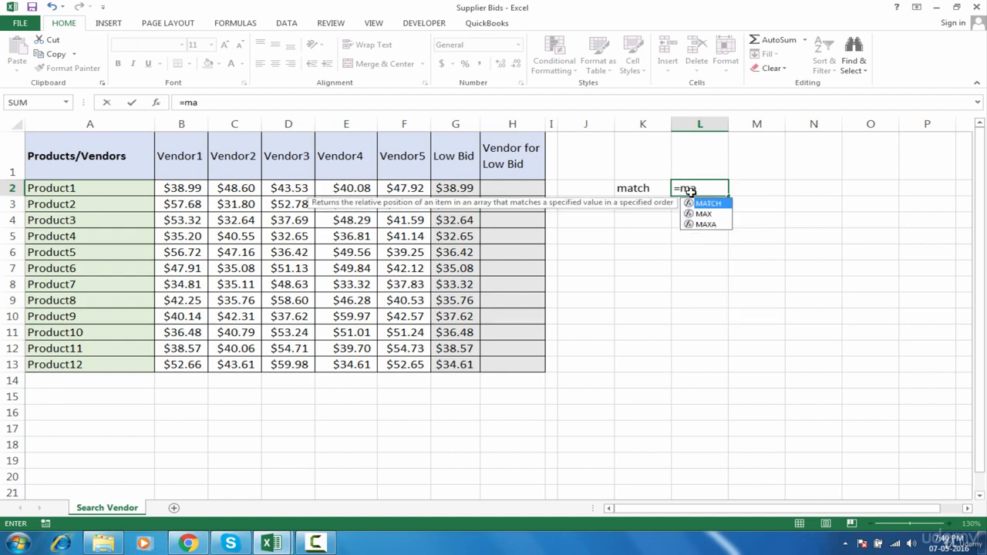
pyautogui.press('Tab')
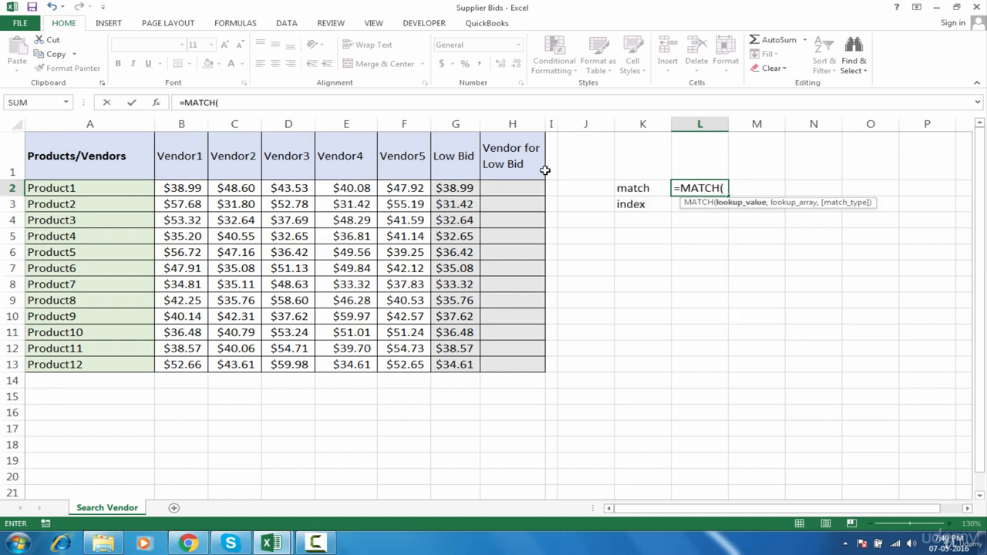
pyautogui.click(452, 188)
pyautogui.write(',')
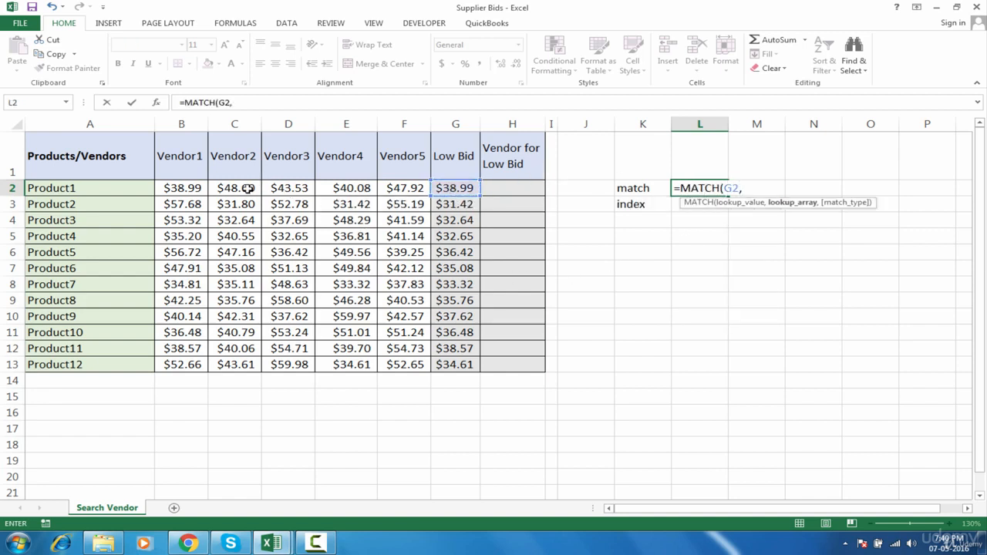
pyautogui.click(198, 187)
pyautogui.moveTo(258, 187); pyautogui.dragTo(422, 191)
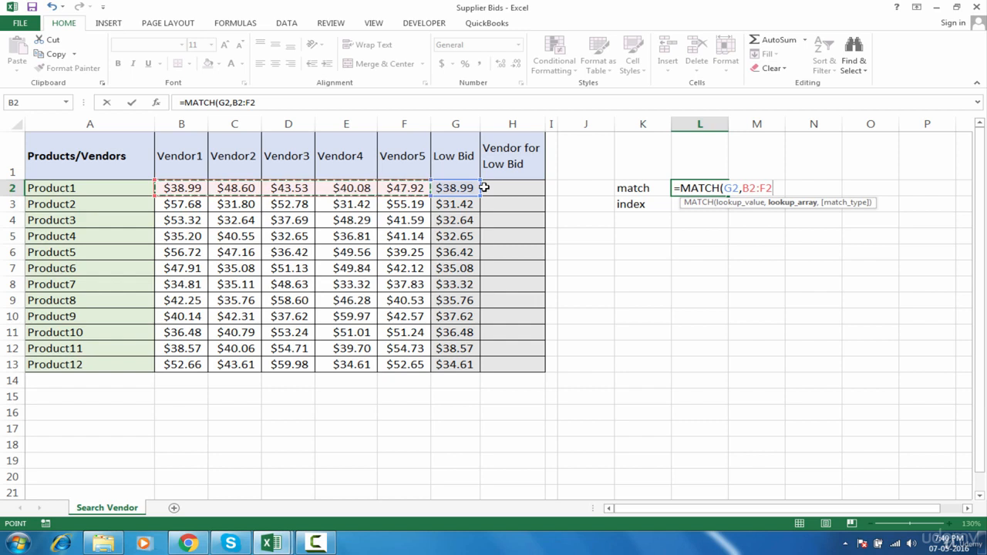
pyautogui.write(',0')
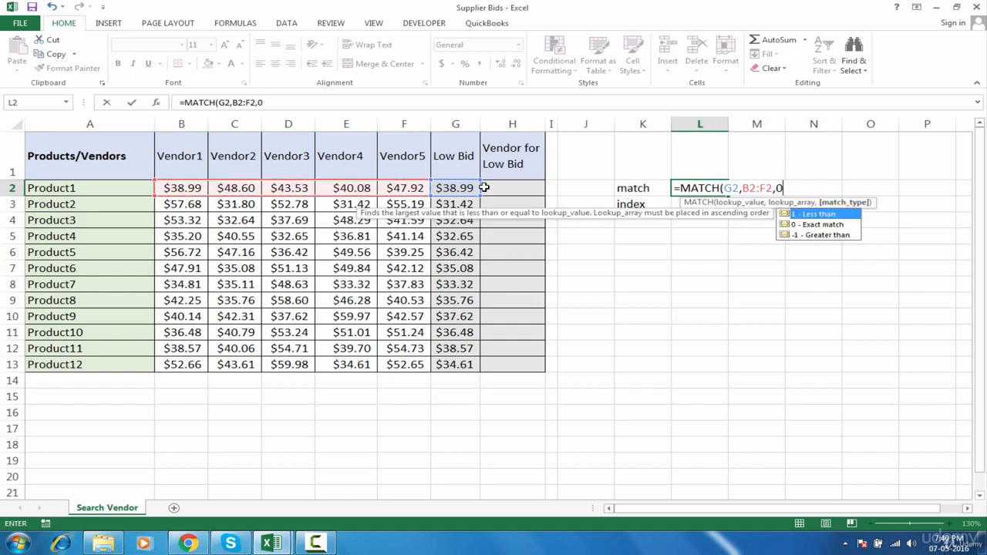
pyautogui.press('BackSpace')
pyautogui.write('1')
pyautogui.write(')')
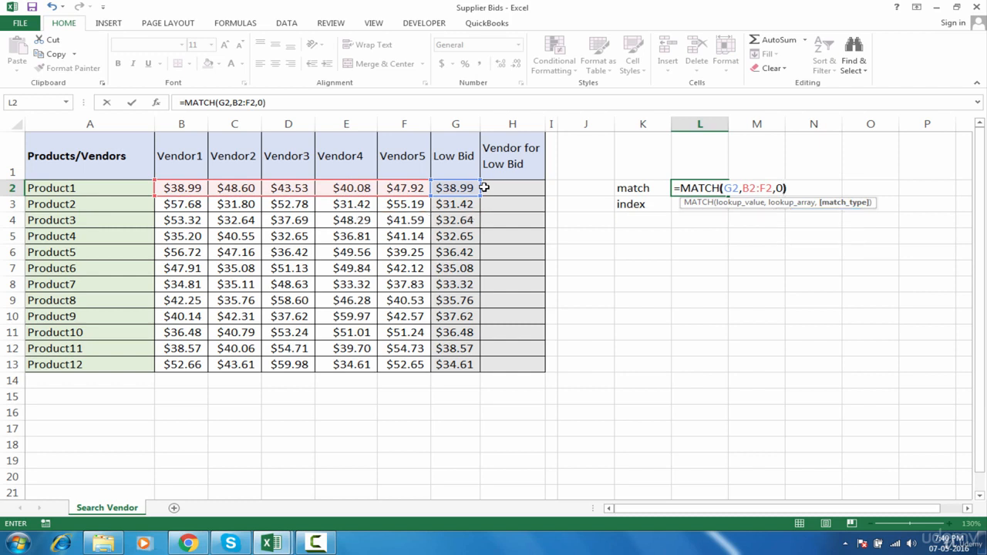
pyautogui.press('Return')
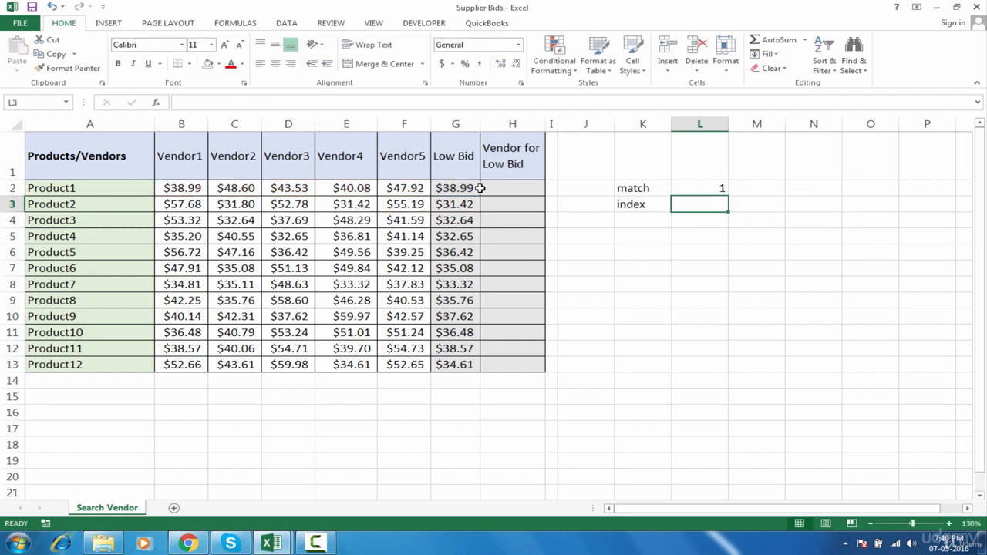
# - Check the MATCH result in L2 against Product1's low bid, the equal price in its row and that column's vendor heading
pyautogui.click(718, 186)
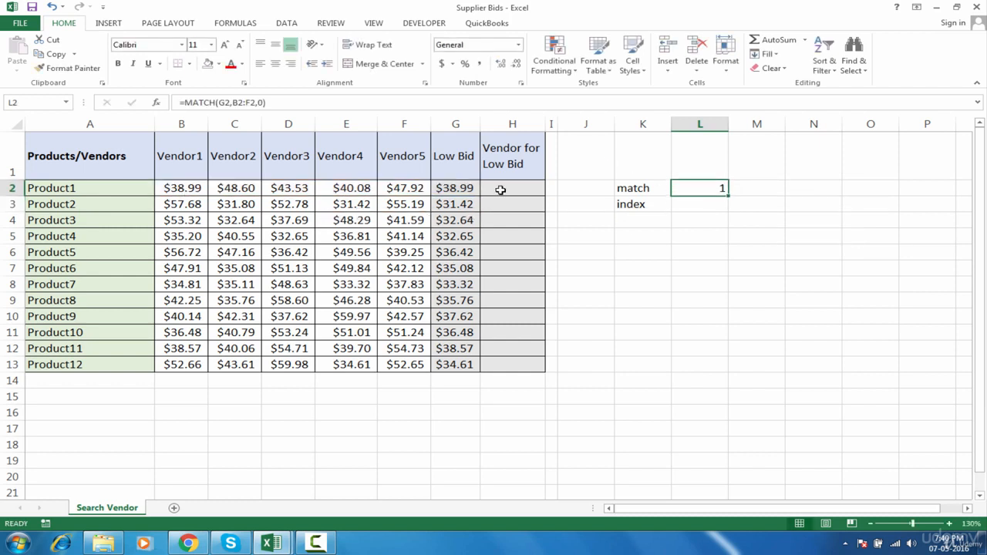
pyautogui.click(473, 188)
pyautogui.click(197, 188)
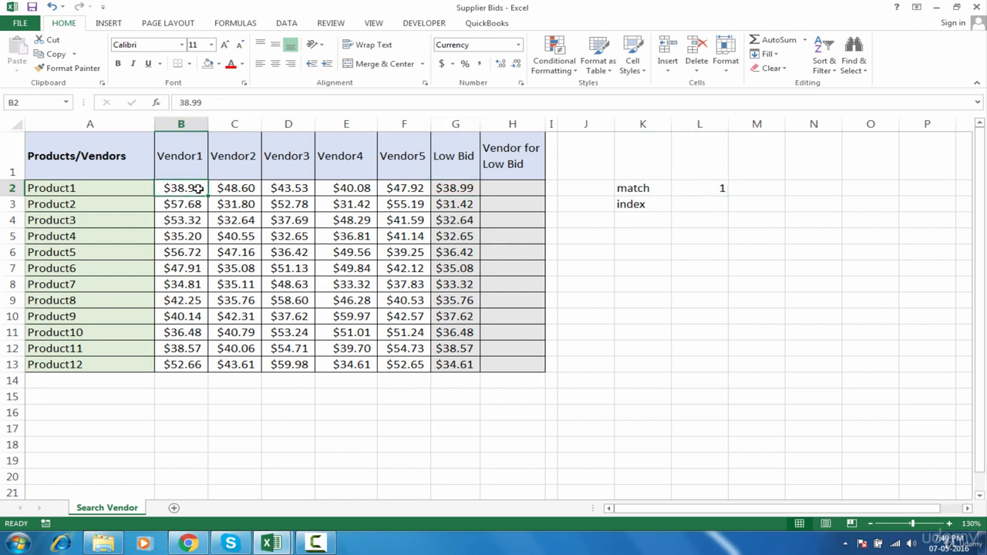
pyautogui.moveTo(461, 188); pyautogui.dragTo(190, 151)
pyautogui.click(191, 188)
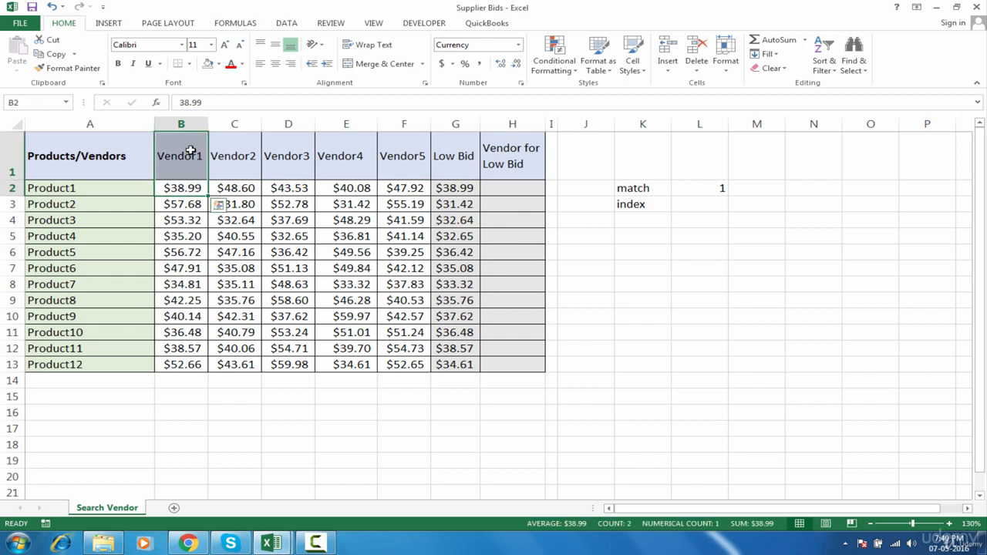
pyautogui.click(190, 148)
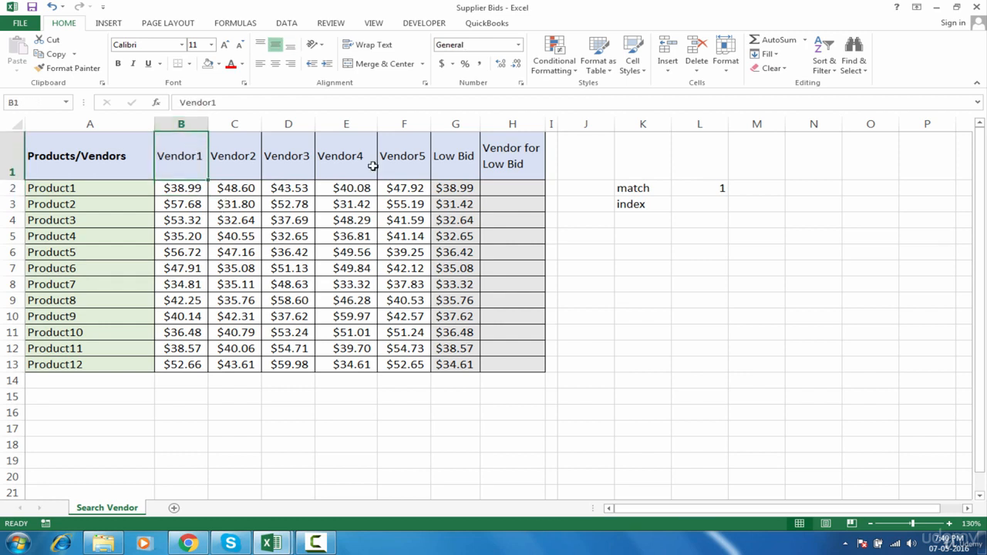
# - Enter =INDEX(B1:F1,L2) in L3 to return the vendor heading at the position given by the MATCH result
pyautogui.click(712, 202)
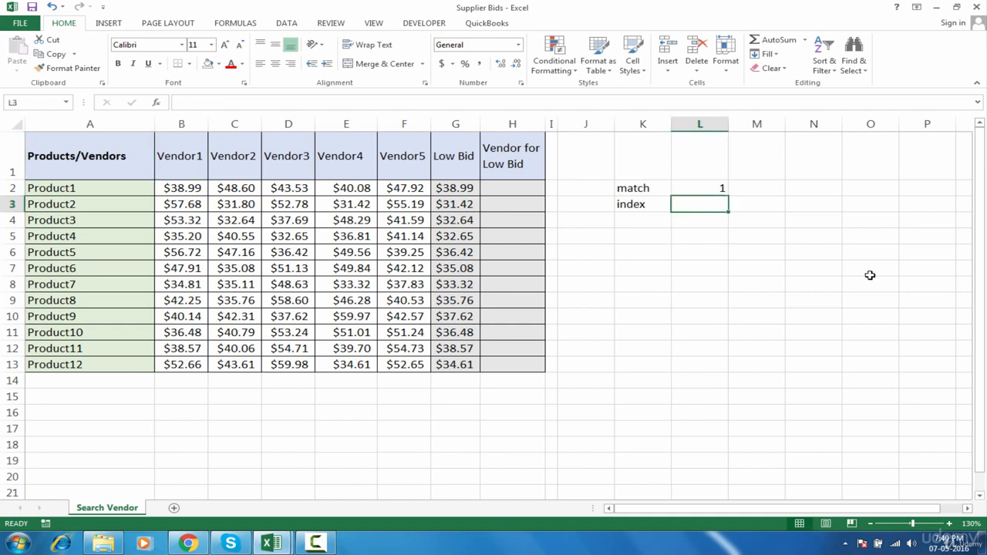
pyautogui.write('=ind')
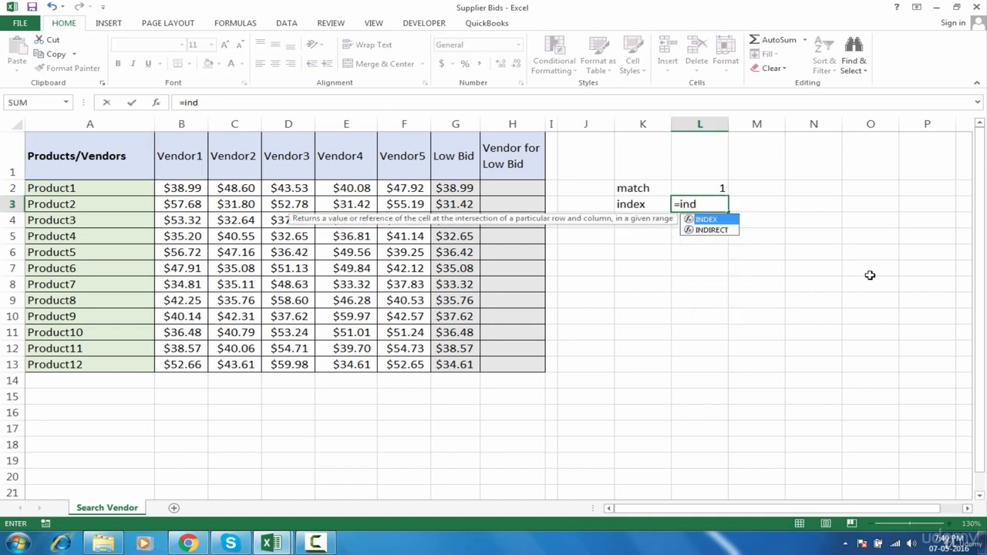
pyautogui.press('Tab')
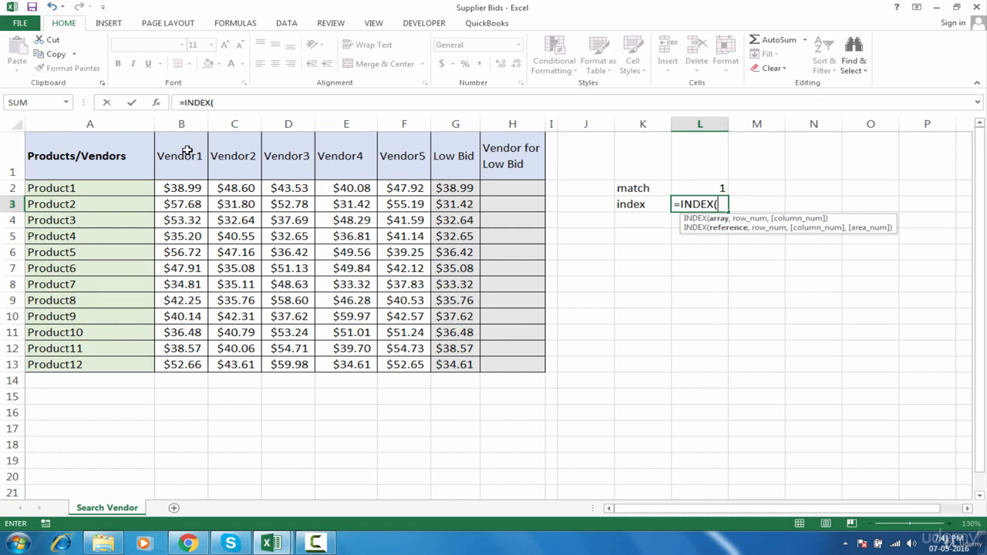
pyautogui.moveTo(185, 154); pyautogui.dragTo(399, 154)
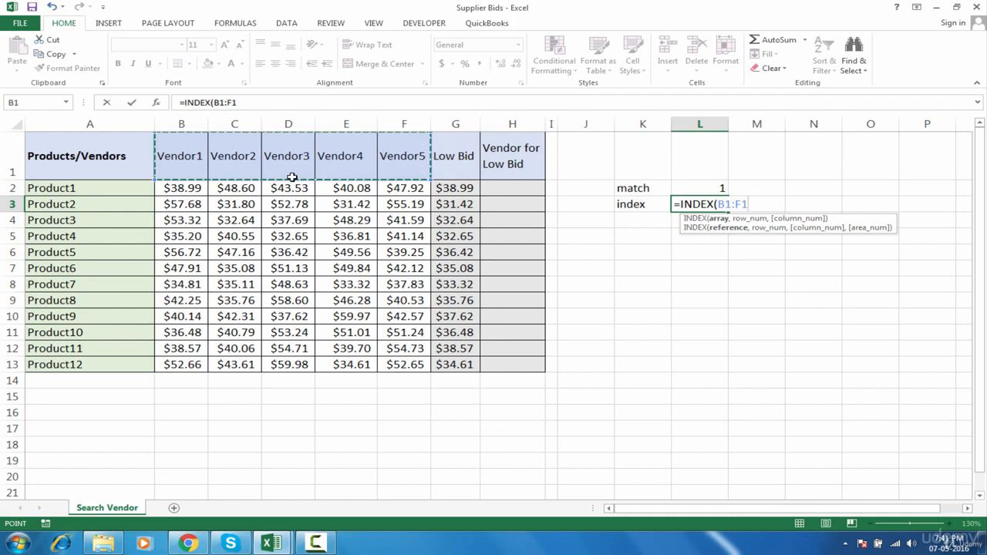
pyautogui.write(',')
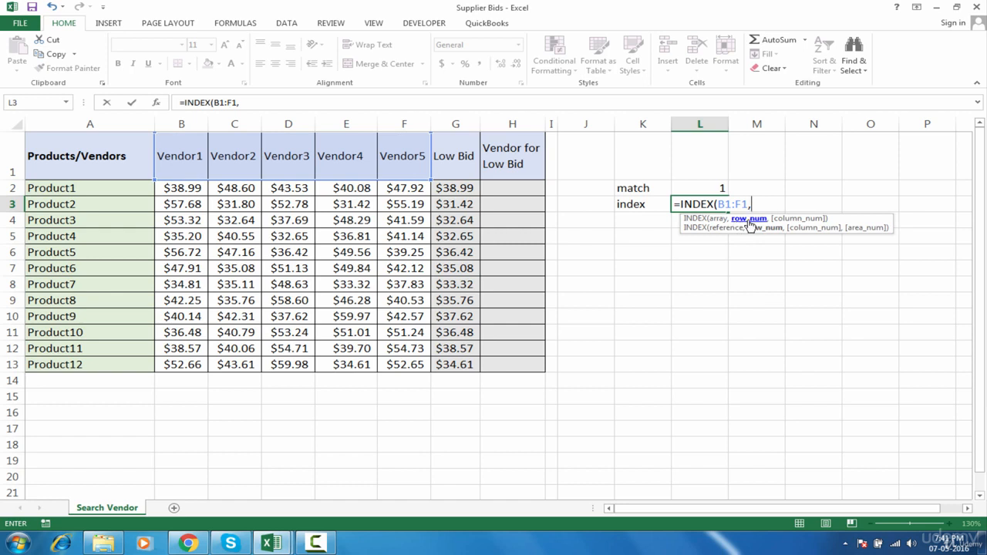
pyautogui.click(718, 188)
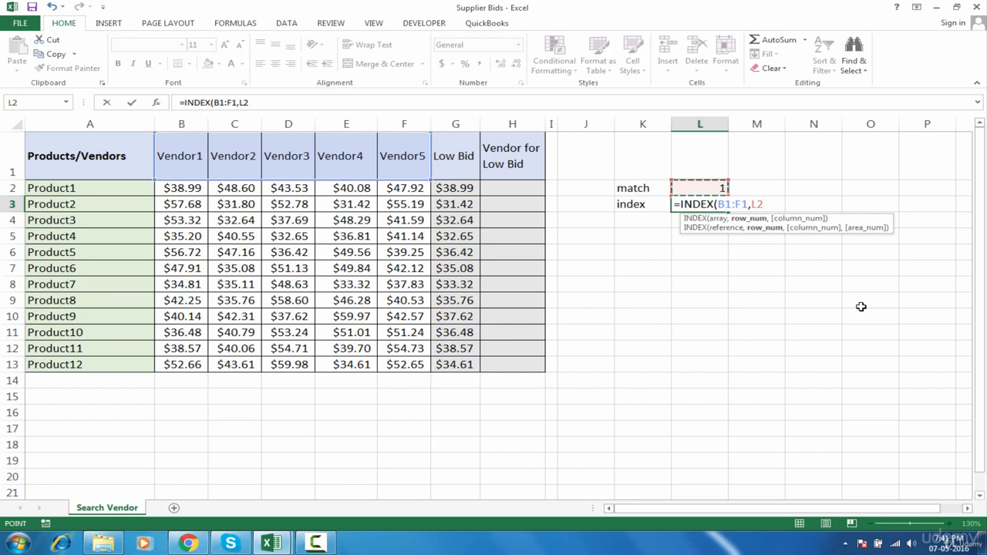
pyautogui.write(')')
pyautogui.press('Return')
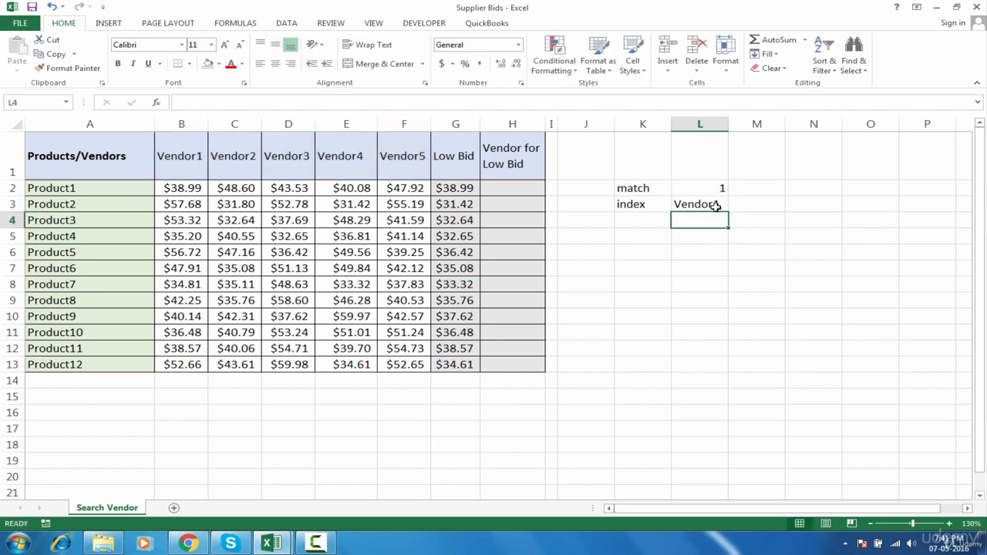
# - Compare the INDEX result with Product1's prices and low bid, and clear the trial match and index cells K2:L3
pyautogui.press('Up')
pyautogui.moveTo(440, 187); pyautogui.dragTo(183, 190)
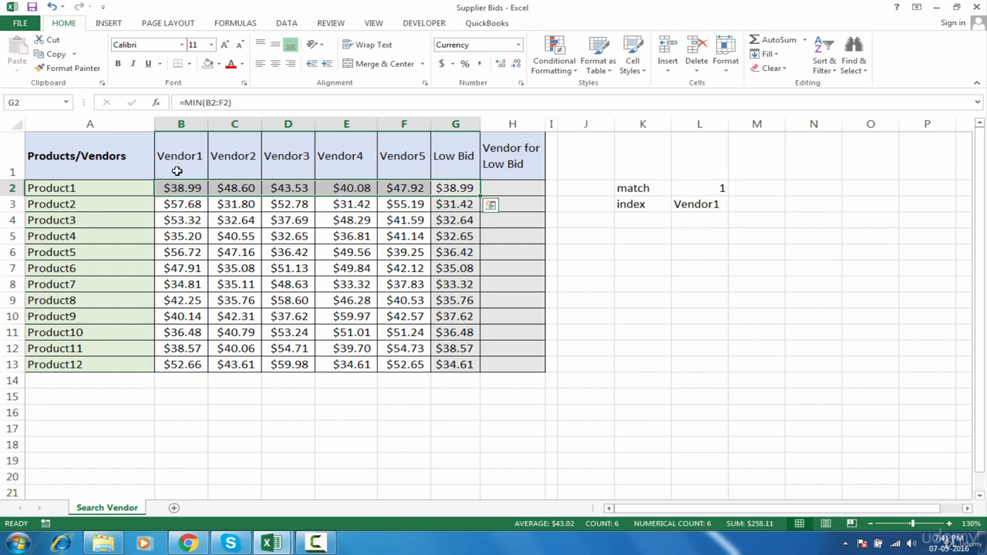
pyautogui.click(692, 205)
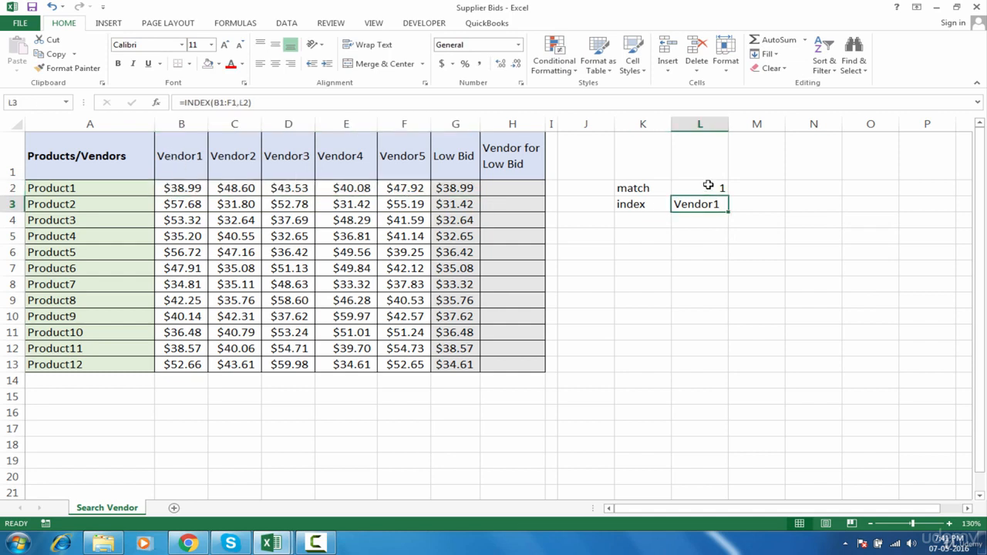
pyautogui.moveTo(636, 188); pyautogui.dragTo(711, 205)
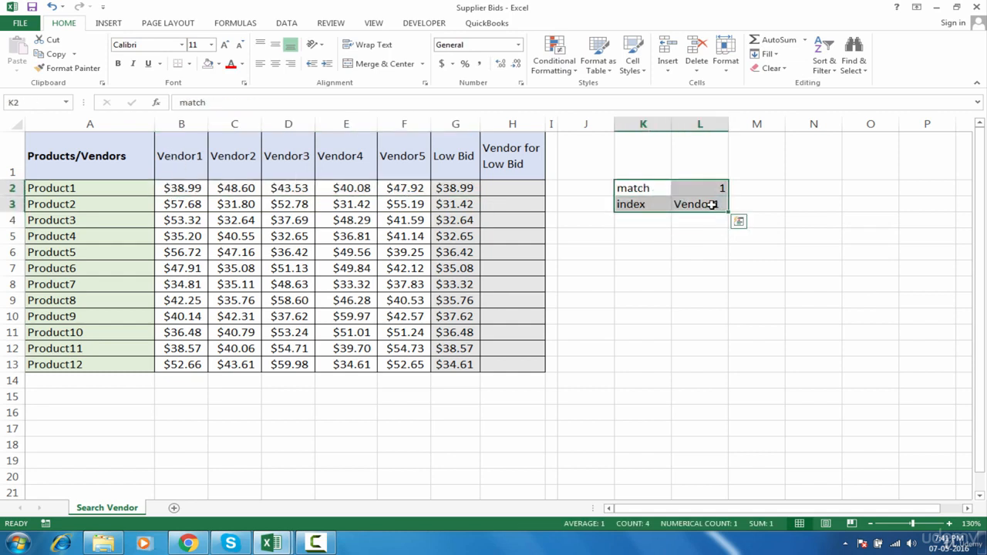
pyautogui.press('Delete')
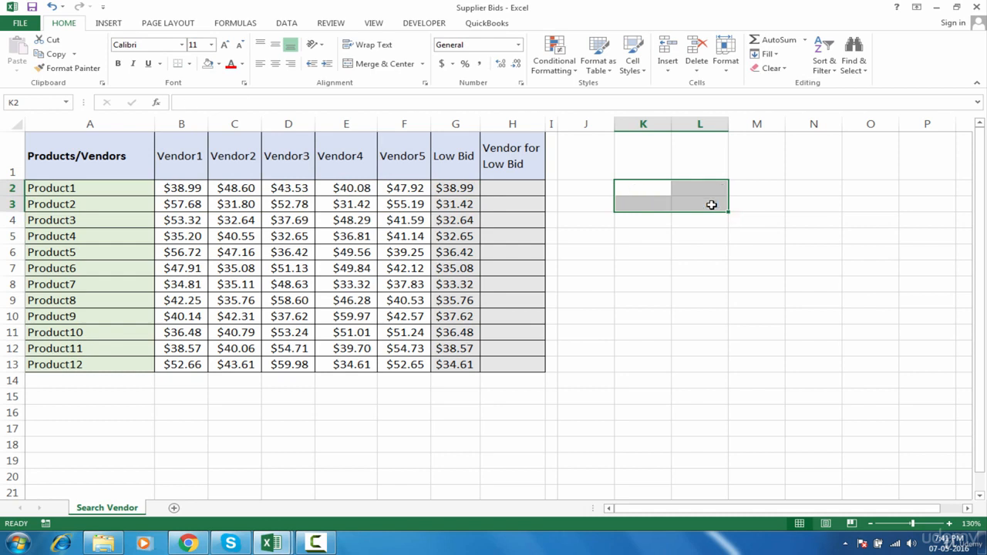
# - Enter =MATCH(G2,B2:F2,0) in H2 to locate Product1's low bid among its five vendor prices
pyautogui.click(523, 193)
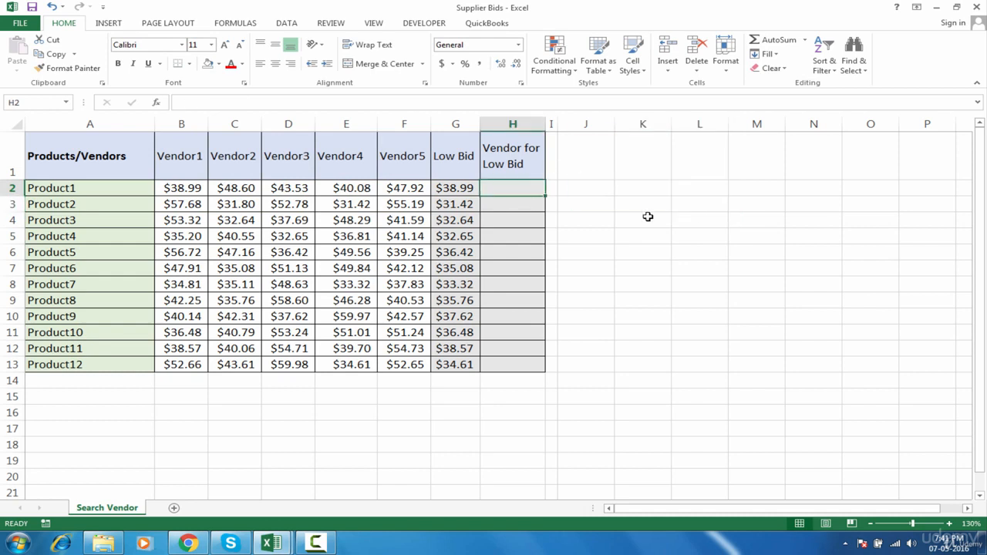
pyautogui.write('=mat')
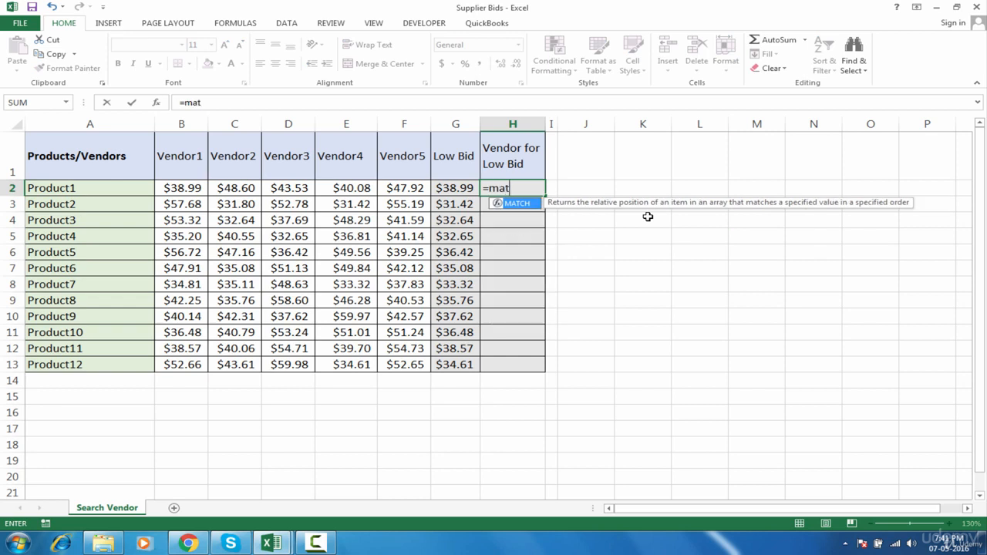
pyautogui.press('Tab')
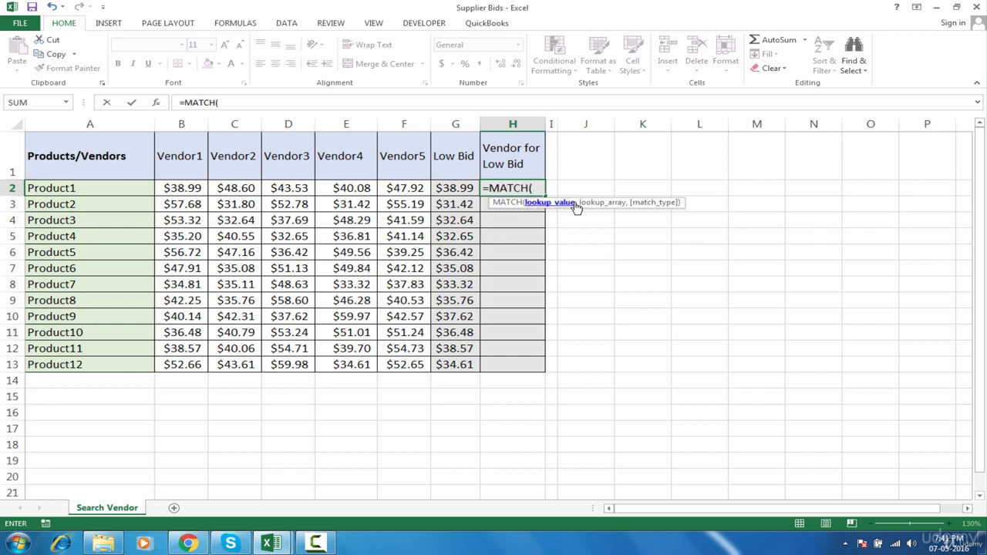
pyautogui.click(467, 188)
pyautogui.write(',')
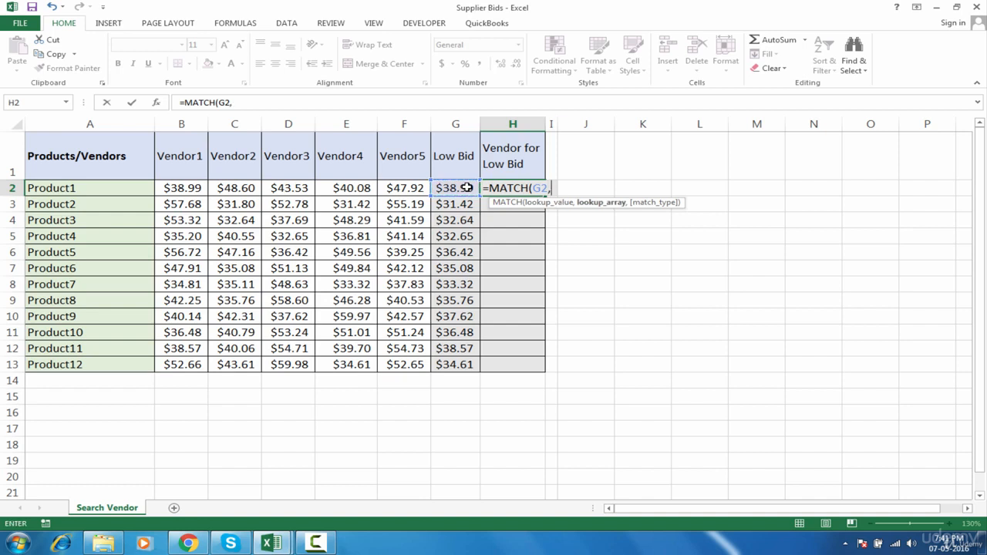
pyautogui.moveTo(418, 190); pyautogui.dragTo(192, 192)
pyautogui.write(',0')
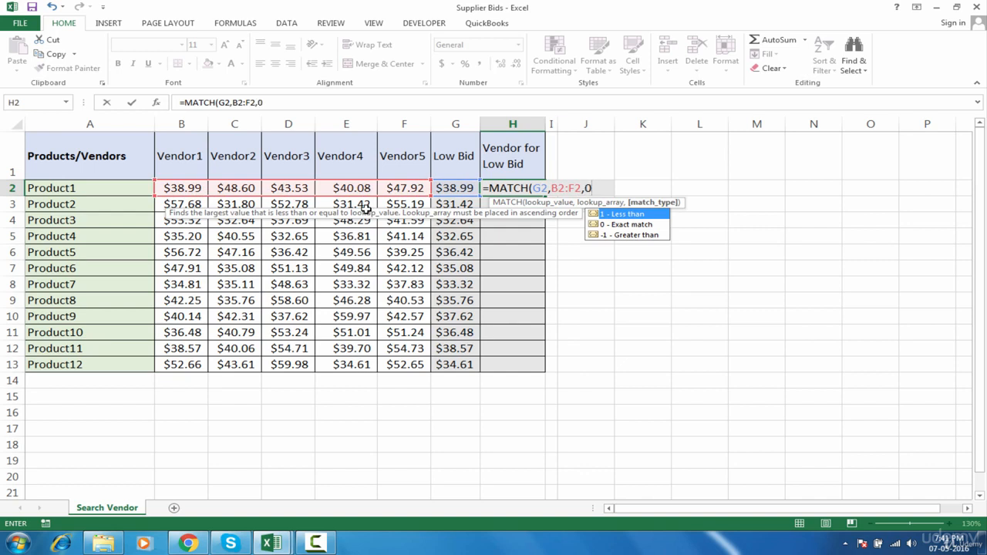
pyautogui.press('Return')
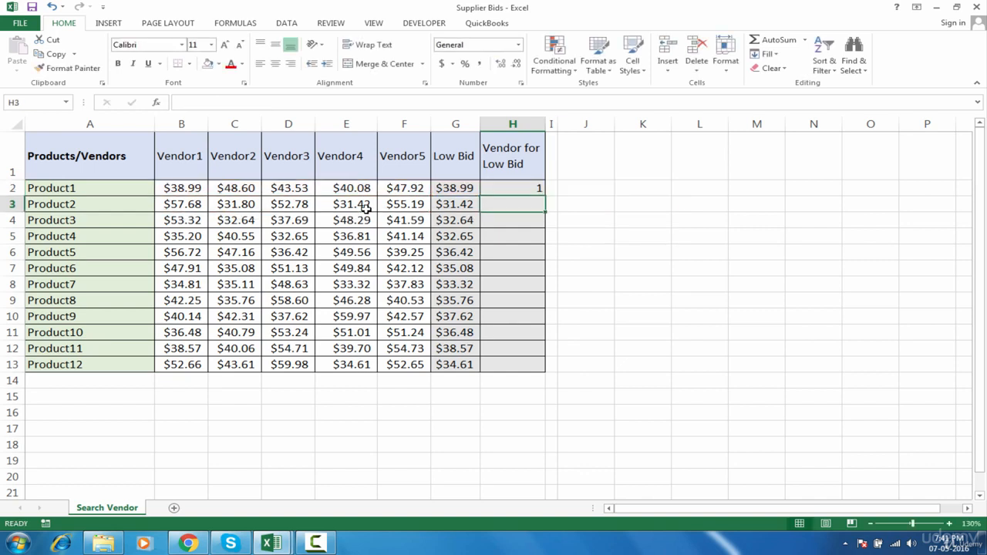
# - Nest the MATCH in H2 as the row number of an INDEX over the vendor headings B1:F1
pyautogui.click(531, 187)
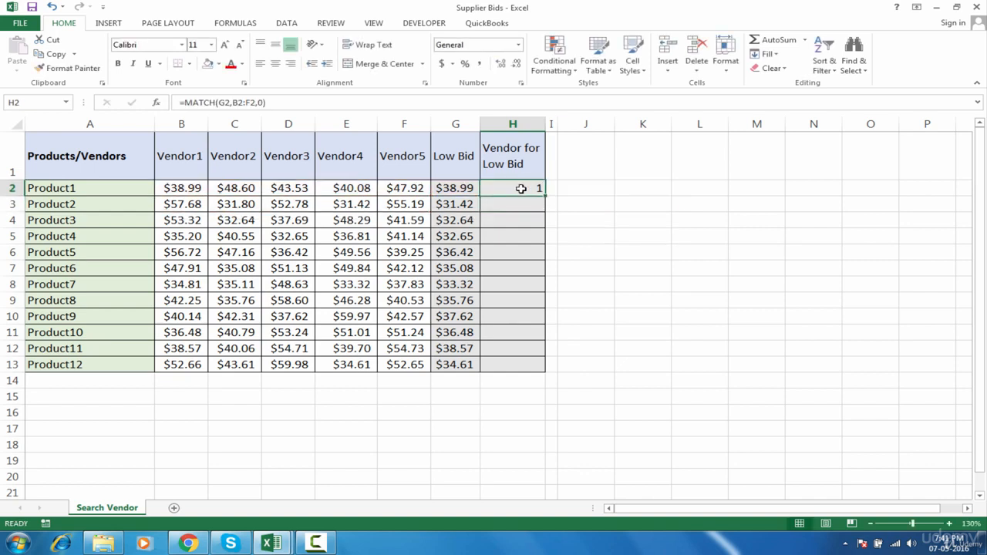
pyautogui.doubleClick(518, 189)
pyautogui.click(488, 189)
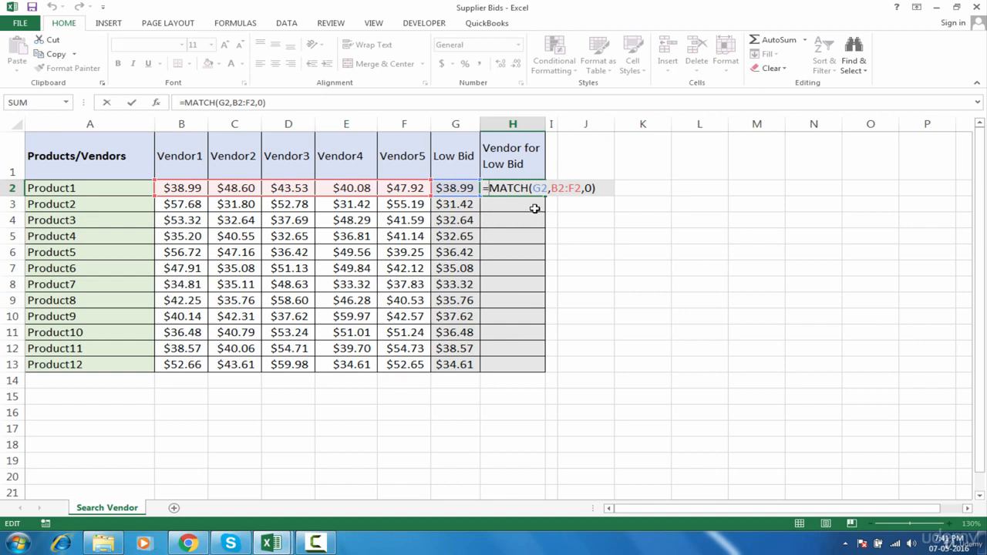
pyautogui.write('INDEX(')
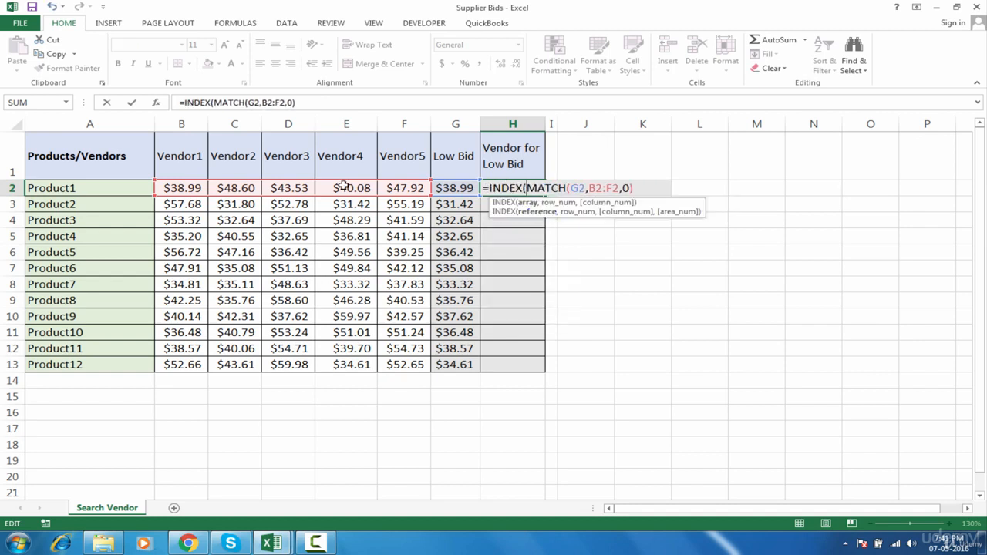
pyautogui.moveTo(181, 154); pyautogui.dragTo(408, 154)
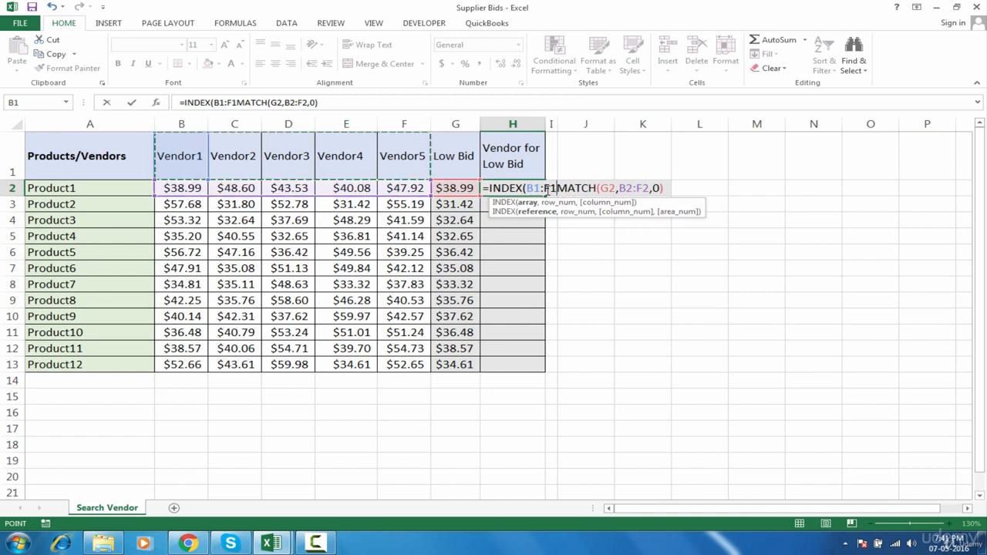
pyautogui.click(557, 188)
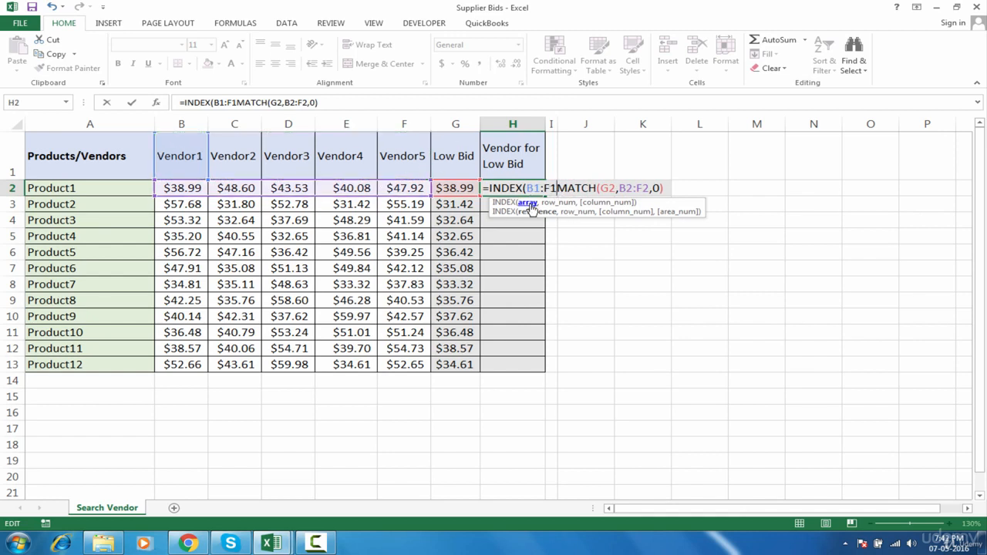
pyautogui.write(',')
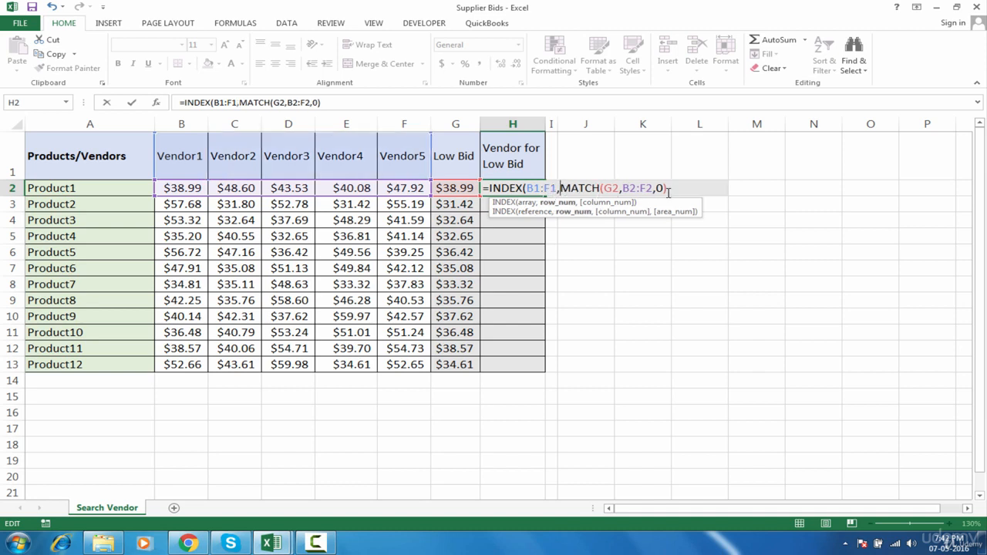
# - Review the nested MATCH argument and the B1:F1 array within the INDEX formula in H2
pyautogui.moveTo(669, 189); pyautogui.dragTo(561, 189)
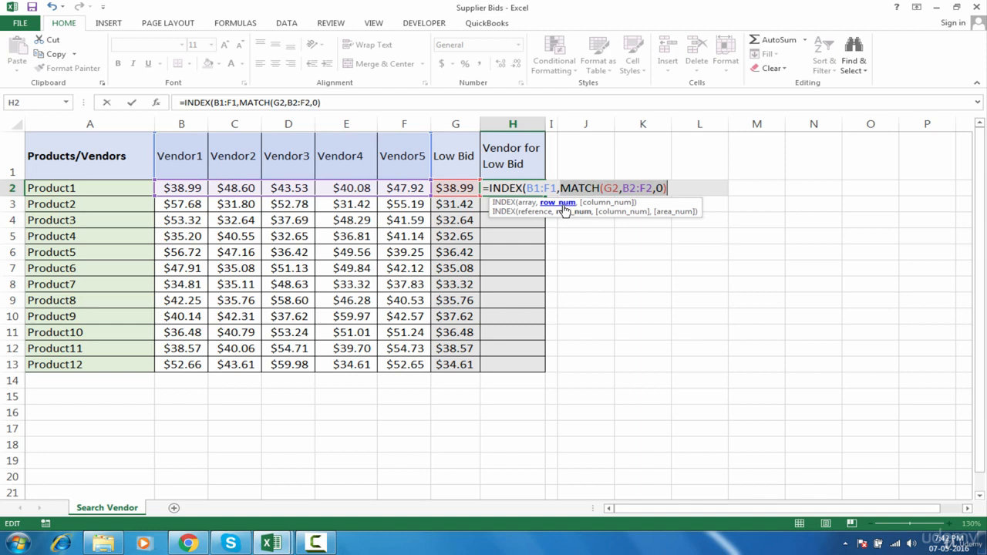
pyautogui.moveTo(562, 188); pyautogui.dragTo(663, 188)
pyautogui.click(671, 188)
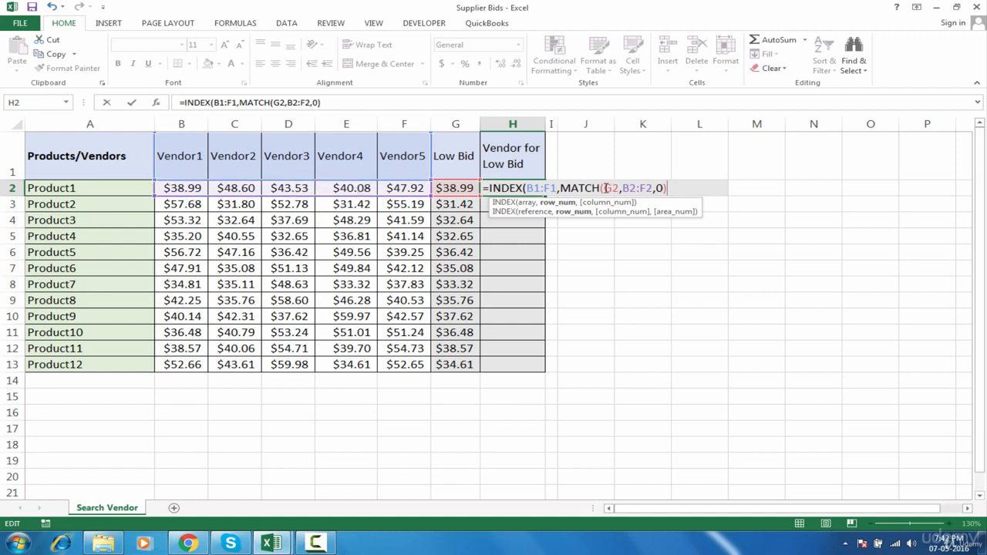
pyautogui.moveTo(578, 189); pyautogui.dragTo(673, 187)
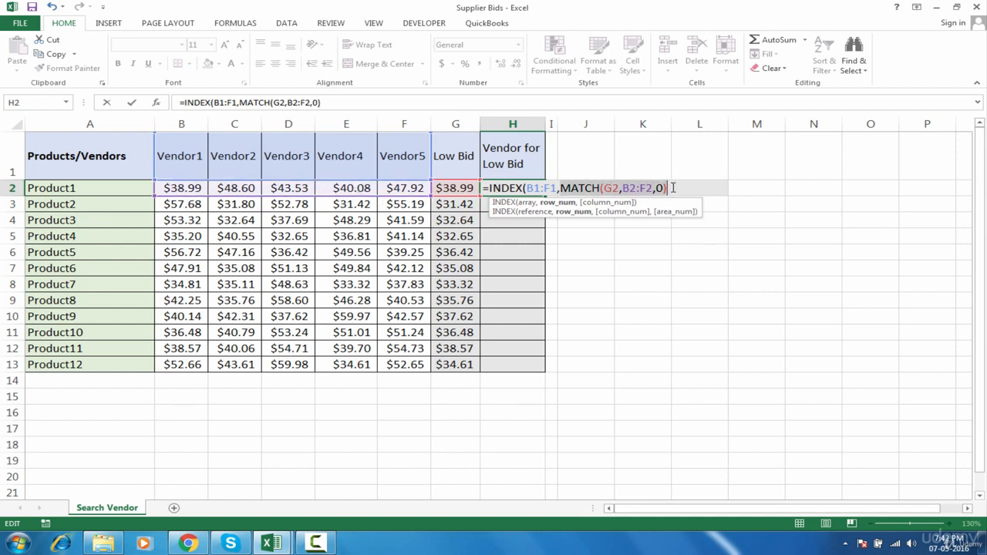
pyautogui.moveTo(556, 187); pyautogui.dragTo(526, 188)
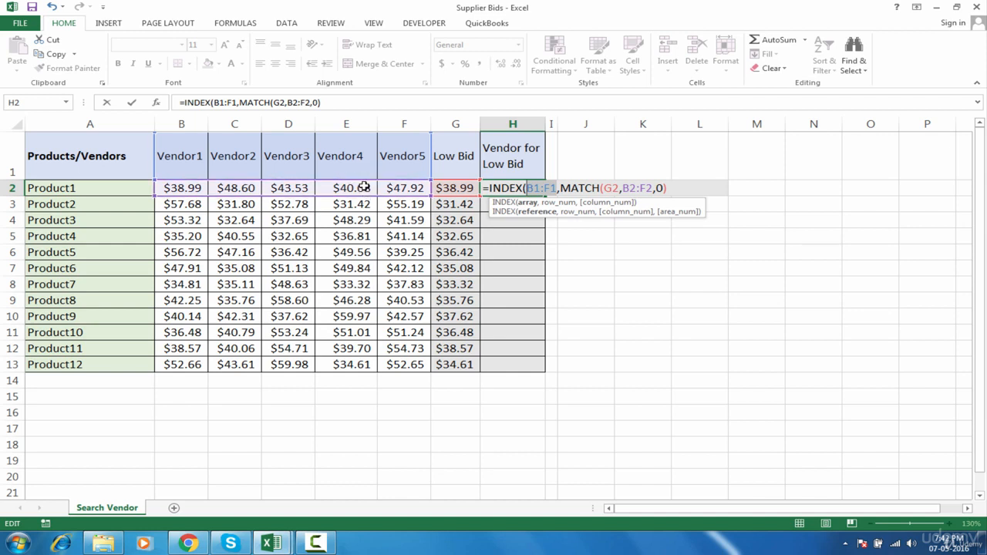
pyautogui.click(688, 188)
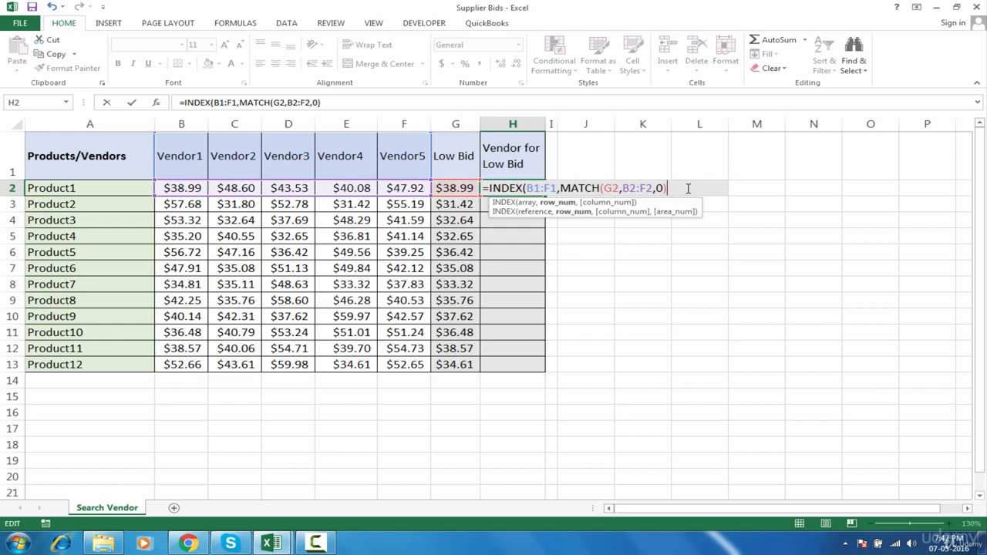
# - Commit the H2 formula as =INDEX(B1:F1,MATCH(G2,B2:F2,0)), accepting the closing parenthesis correction, and select H2
pyautogui.press('Return')
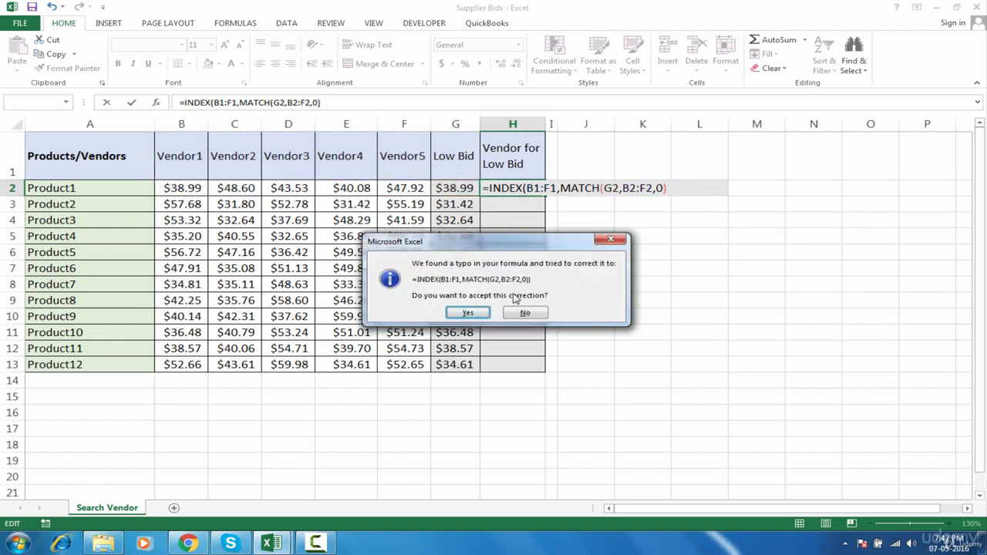
pyautogui.click(469, 313)
pyautogui.click(532, 179)
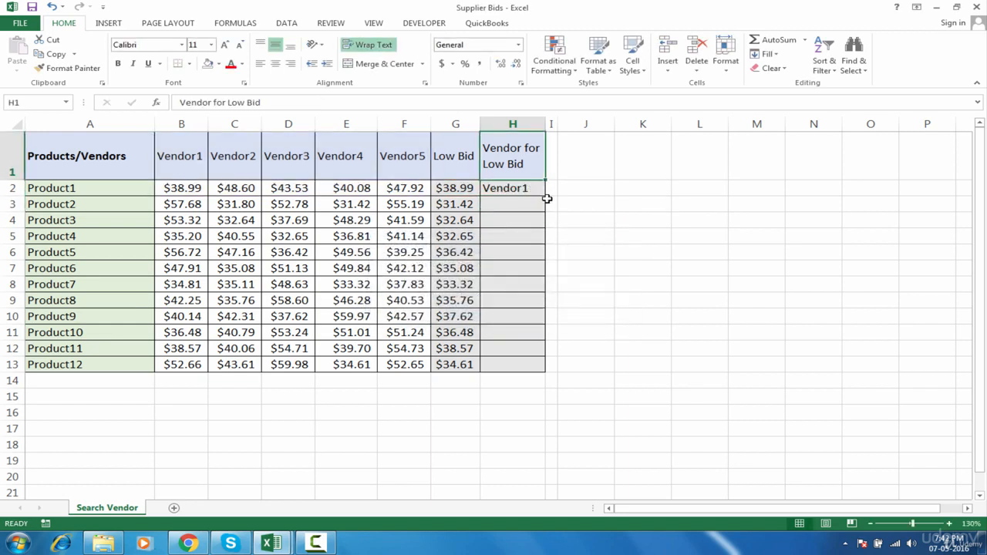
pyautogui.click(531, 188)
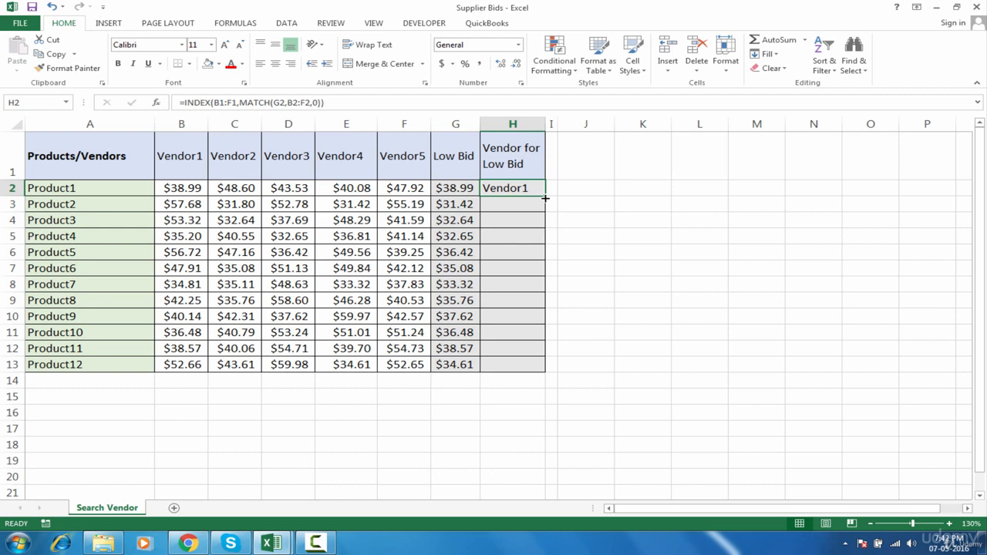
# - Make the B1:F1 array in H2's INDEX formula absolute as $B$1:$F$1 and commit the formula
pyautogui.doubleClick(531, 187)
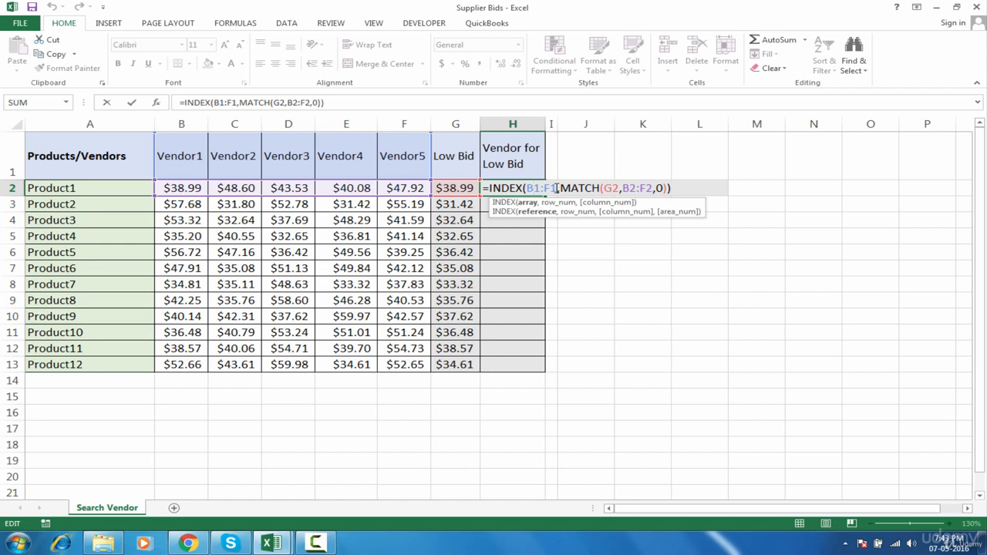
pyautogui.click(607, 188)
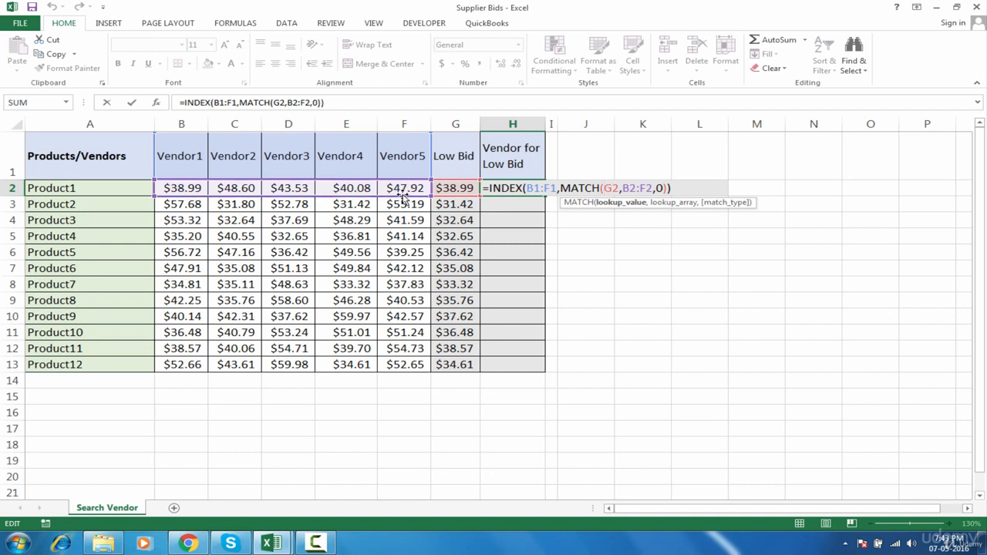
pyautogui.moveTo(477, 189)
pyautogui.mouseDown()
pyautogui.moveTo(467, 282)
pyautogui.moveTo(468, 190)
pyautogui.mouseUp()
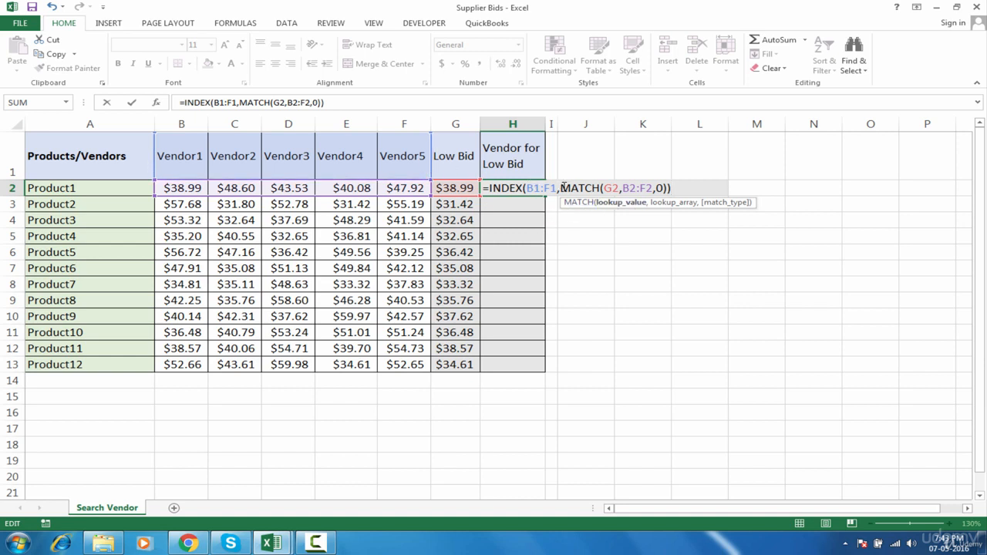
pyautogui.moveTo(557, 187); pyautogui.dragTo(530, 188)
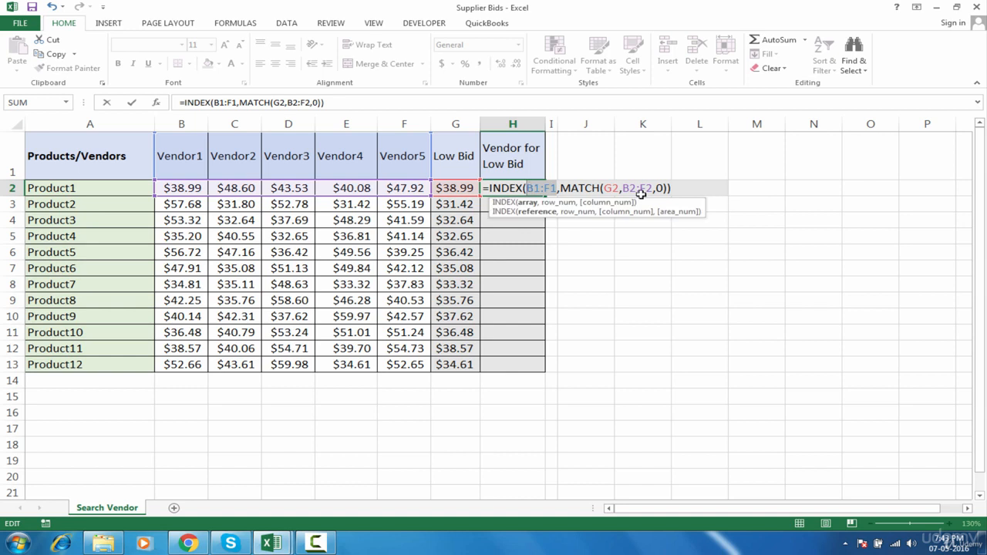
pyautogui.press('F4')
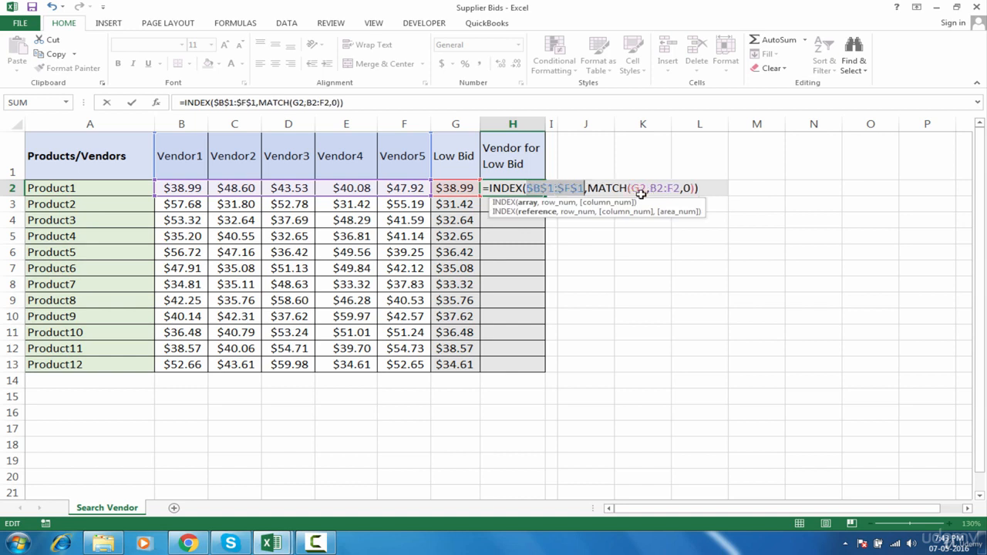
pyautogui.click(718, 191)
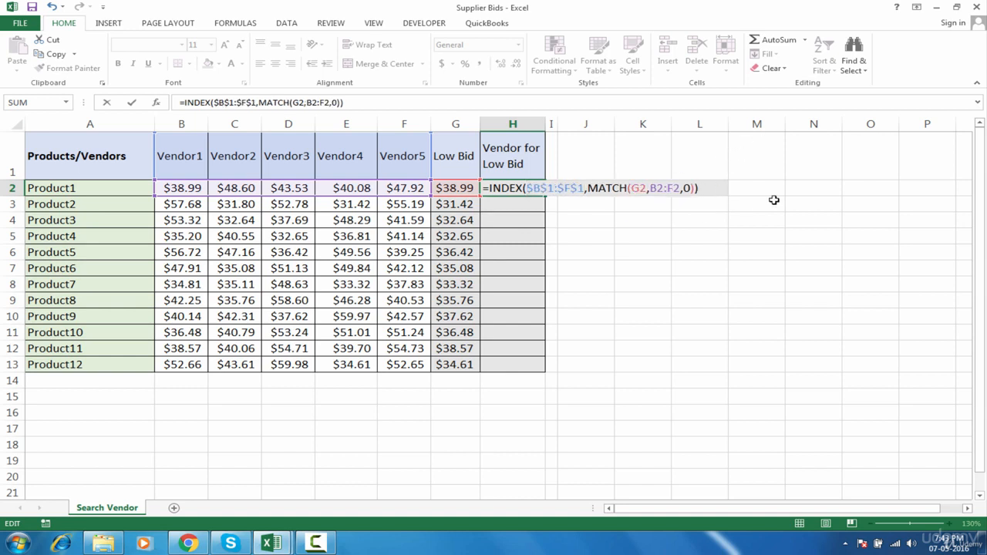
pyautogui.press('Return')
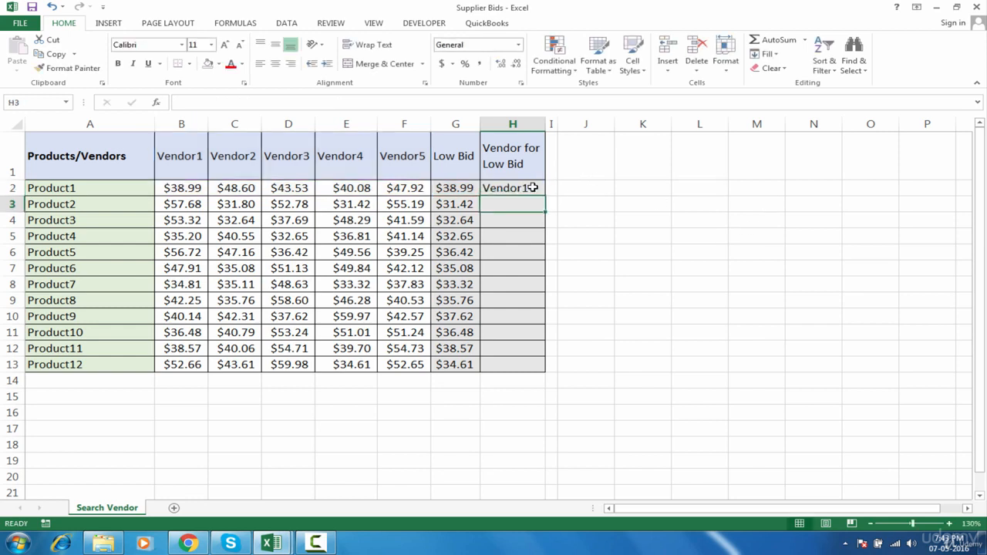
# - Fill the H2 formula down through H13 to return the low-bid vendor for every remaining product
pyautogui.click(539, 190)
pyautogui.doubleClick(544, 195)
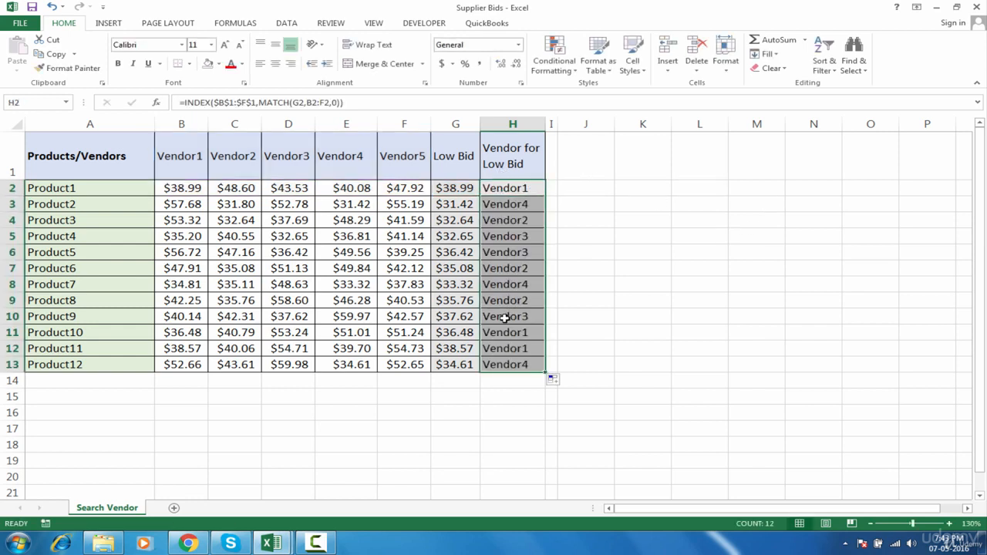
pyautogui.click(457, 361)
pyautogui.click(510, 393)
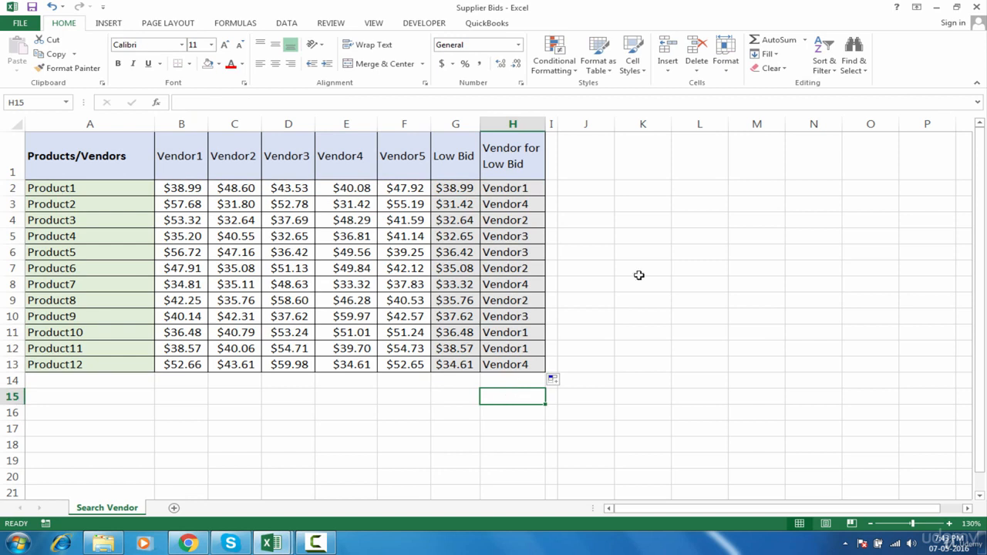
pyautogui.click(679, 225)
pyautogui.click(621, 238)
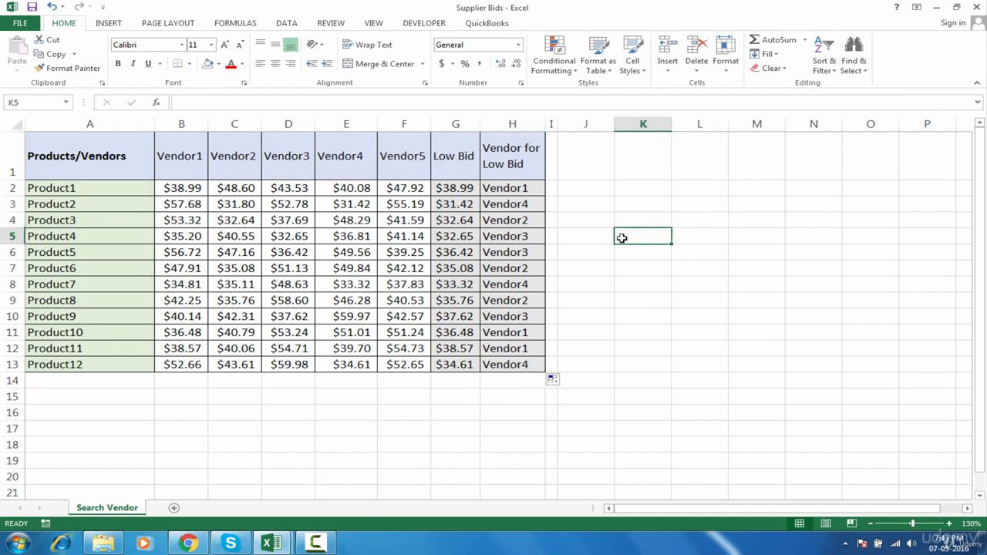
pyautogui.click(594, 240)
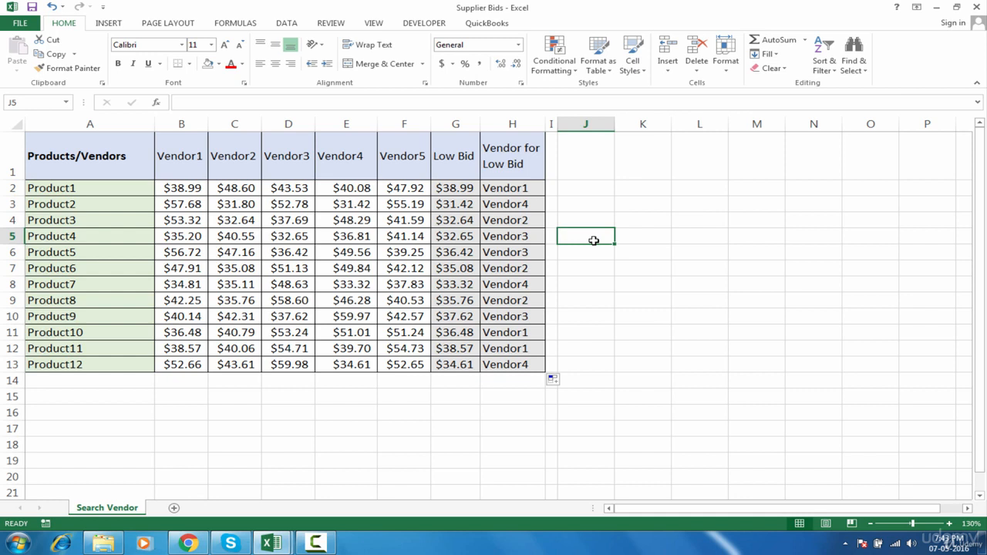
pyautogui.click(630, 218)
pyautogui.click(648, 203)
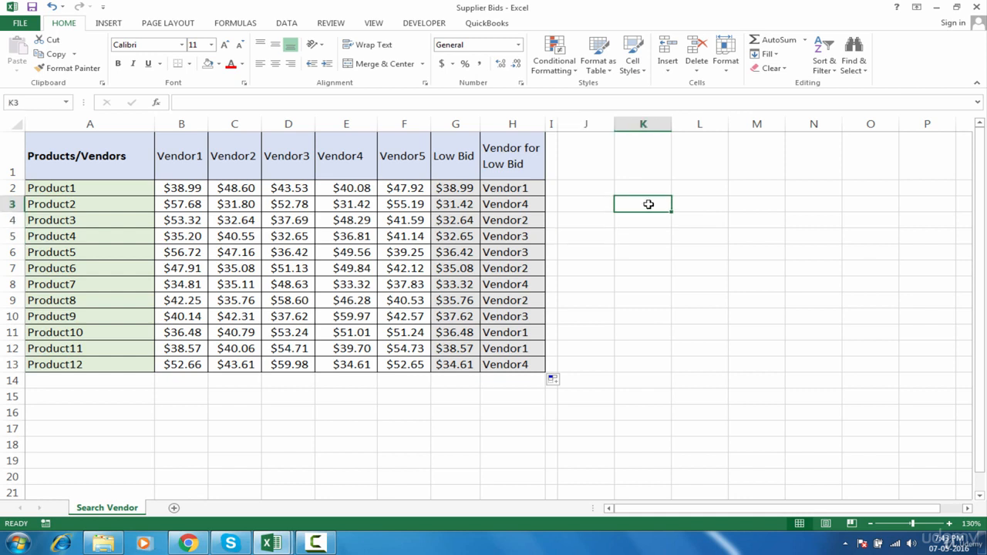
pyautogui.click(695, 205)
pyautogui.click(657, 205)
pyautogui.click(369, 166)
pyautogui.click(289, 354)
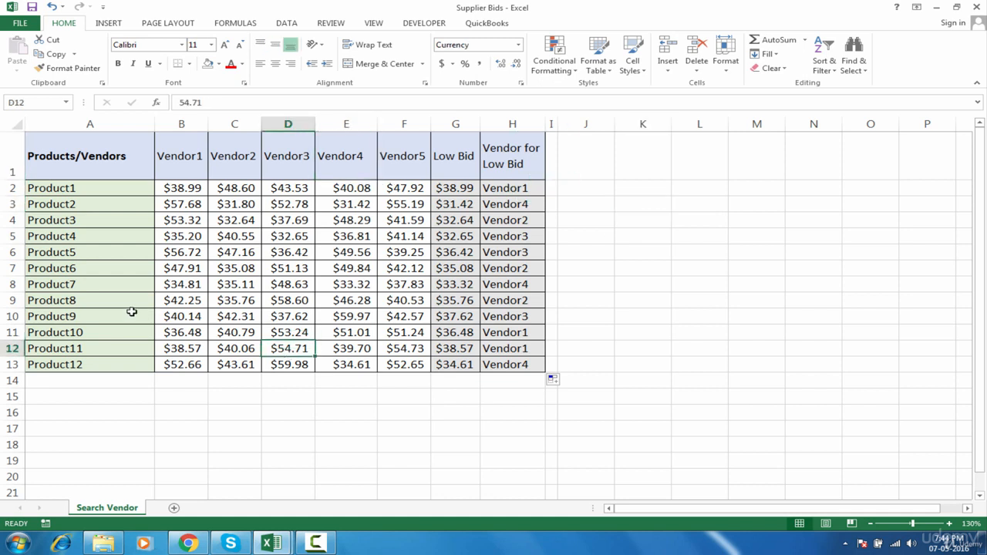